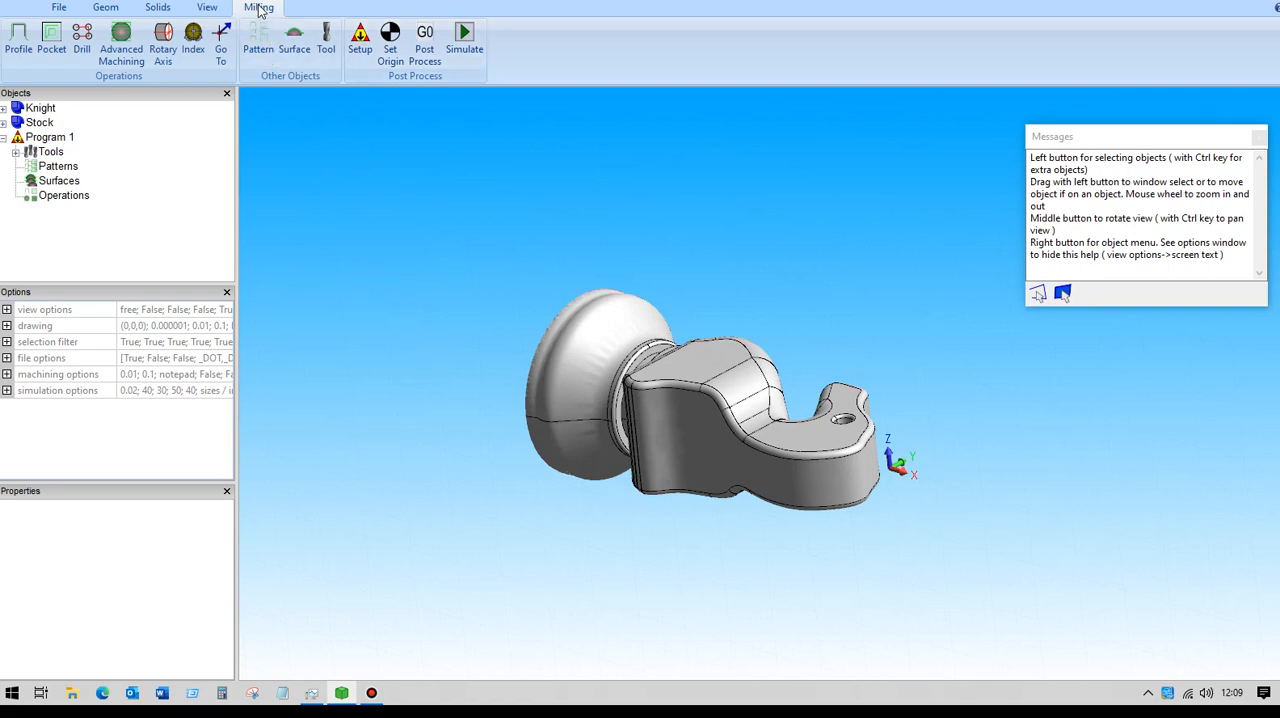
- Set the program's tool change position to Z 100 and have the NC output use the same name as the part file
click(360, 38)
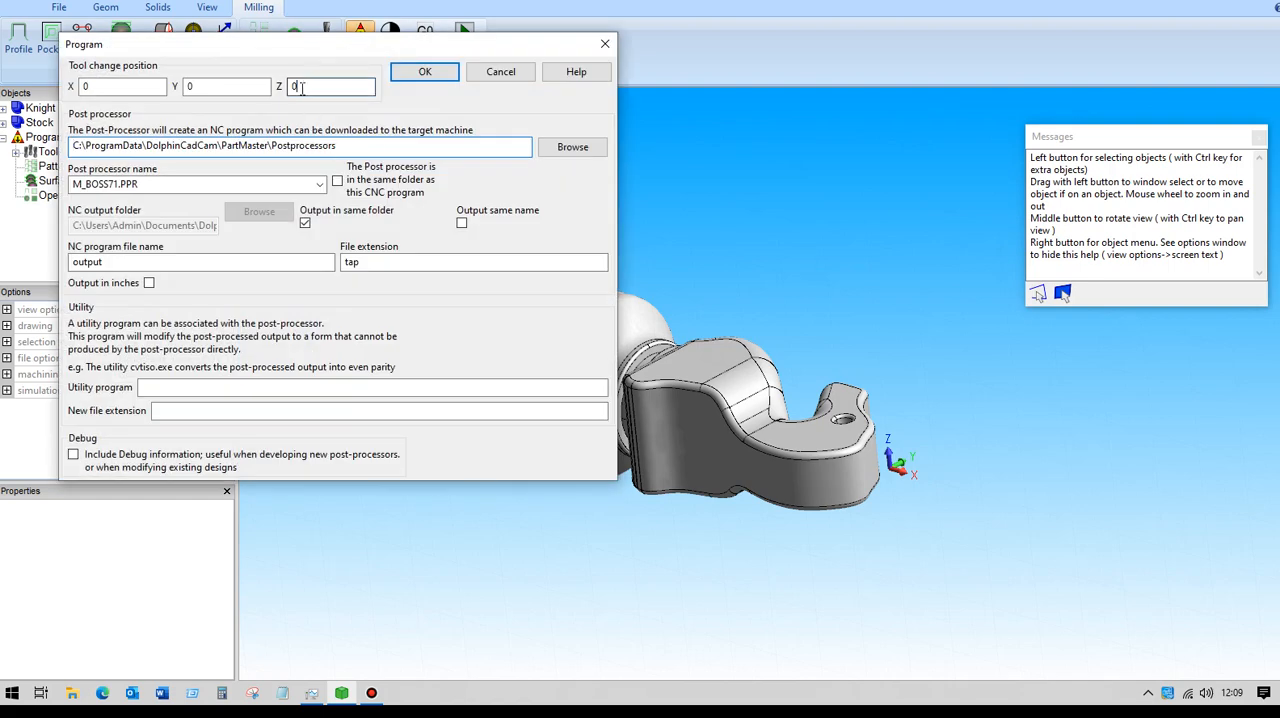
text(100)
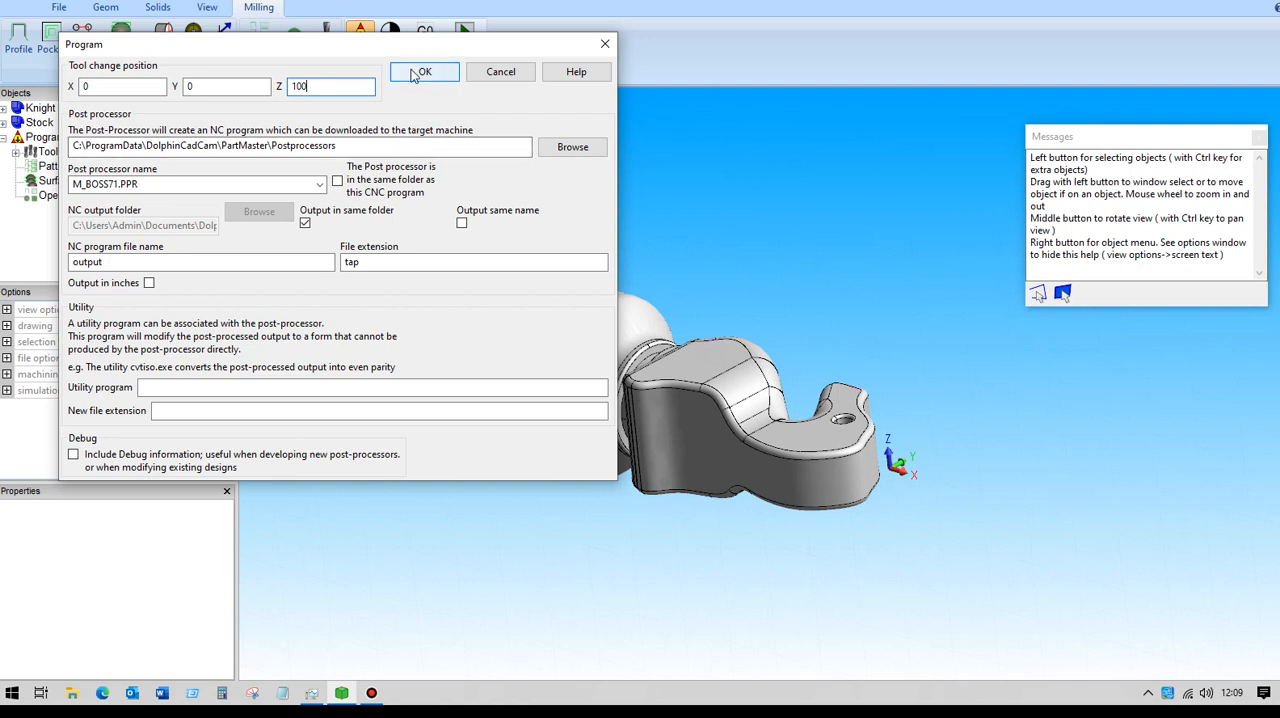
click(461, 223)
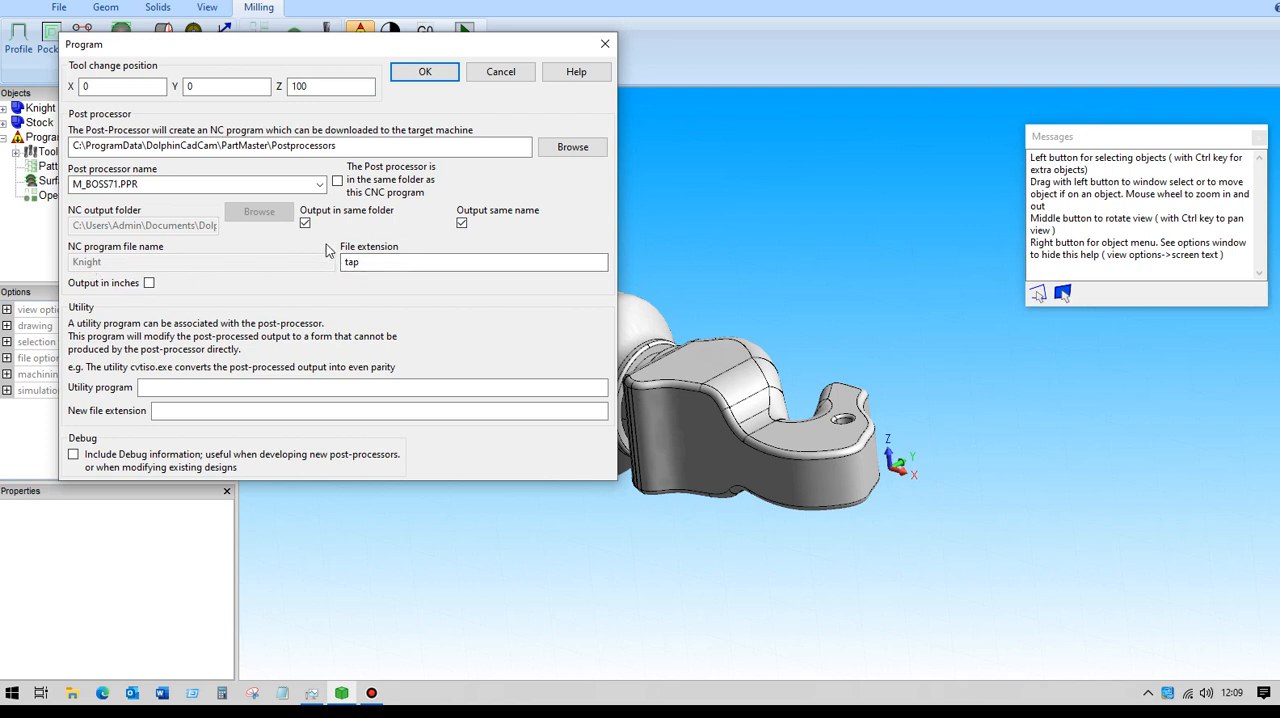
click(425, 73)
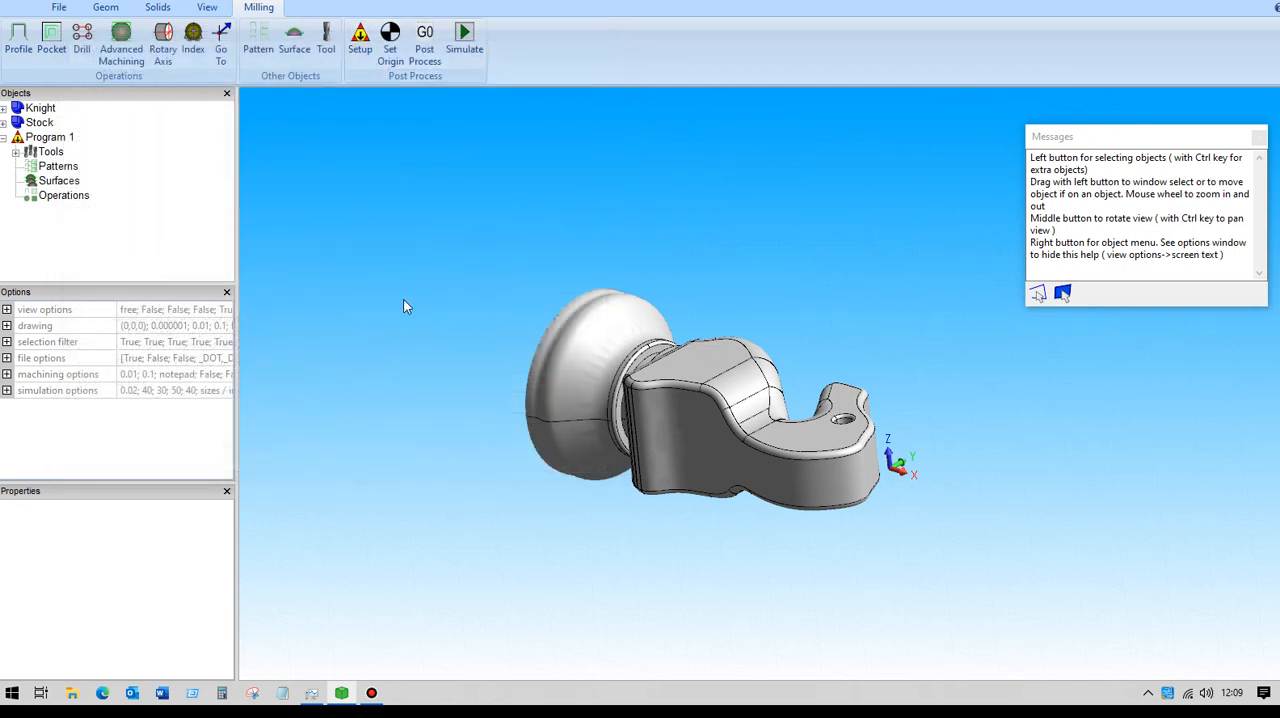
- Start a new advanced 3-axis machining operation, check its feeds and tool, and set the surface path pattern to Rotary
click(121, 37)
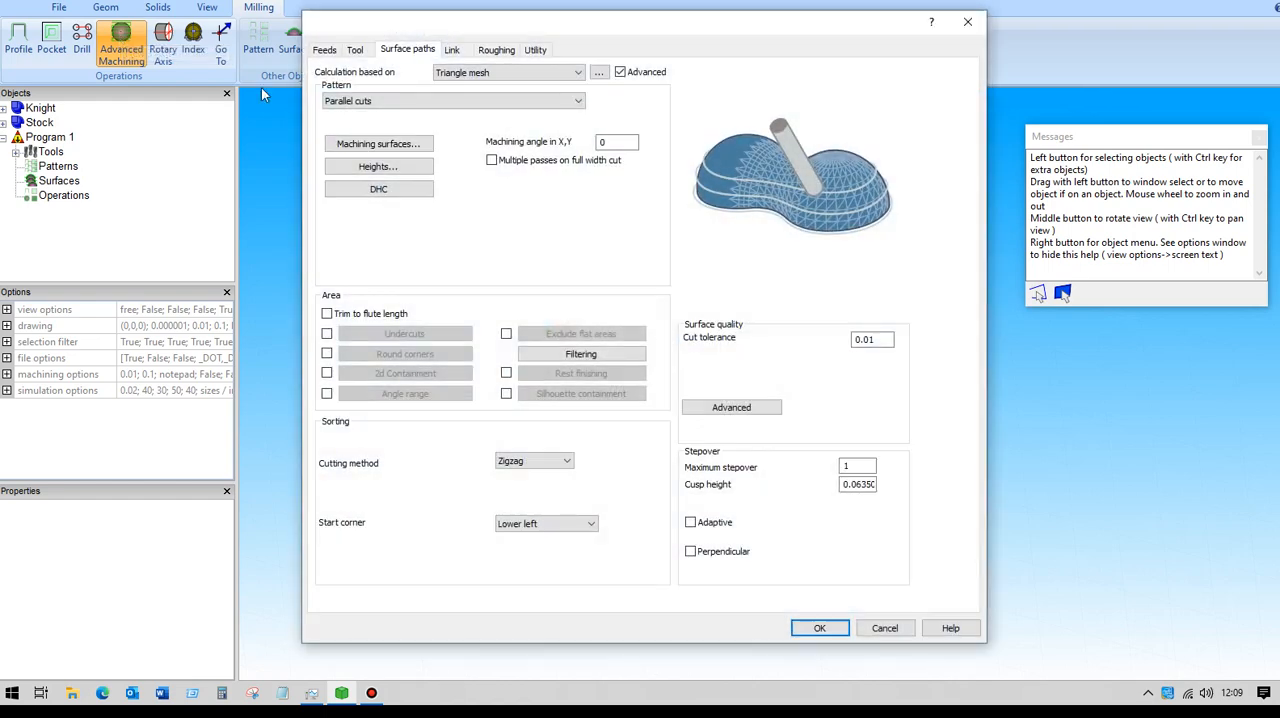
click(325, 50)
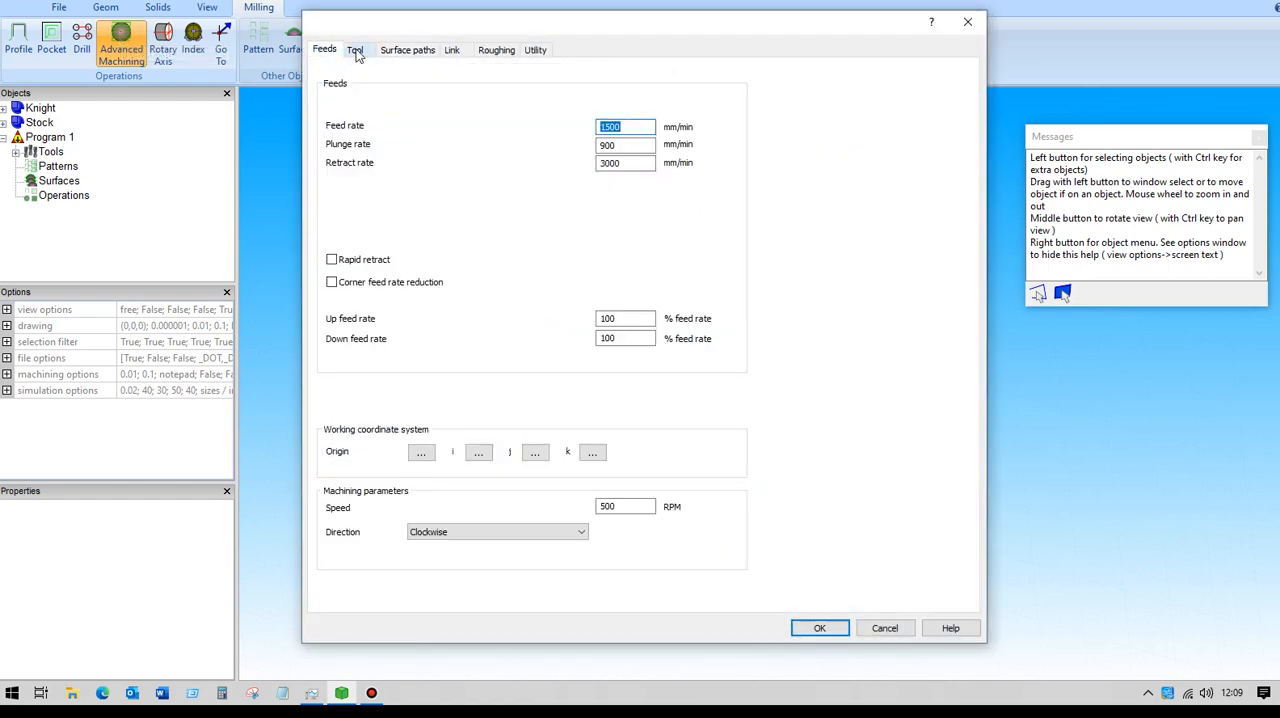
click(356, 51)
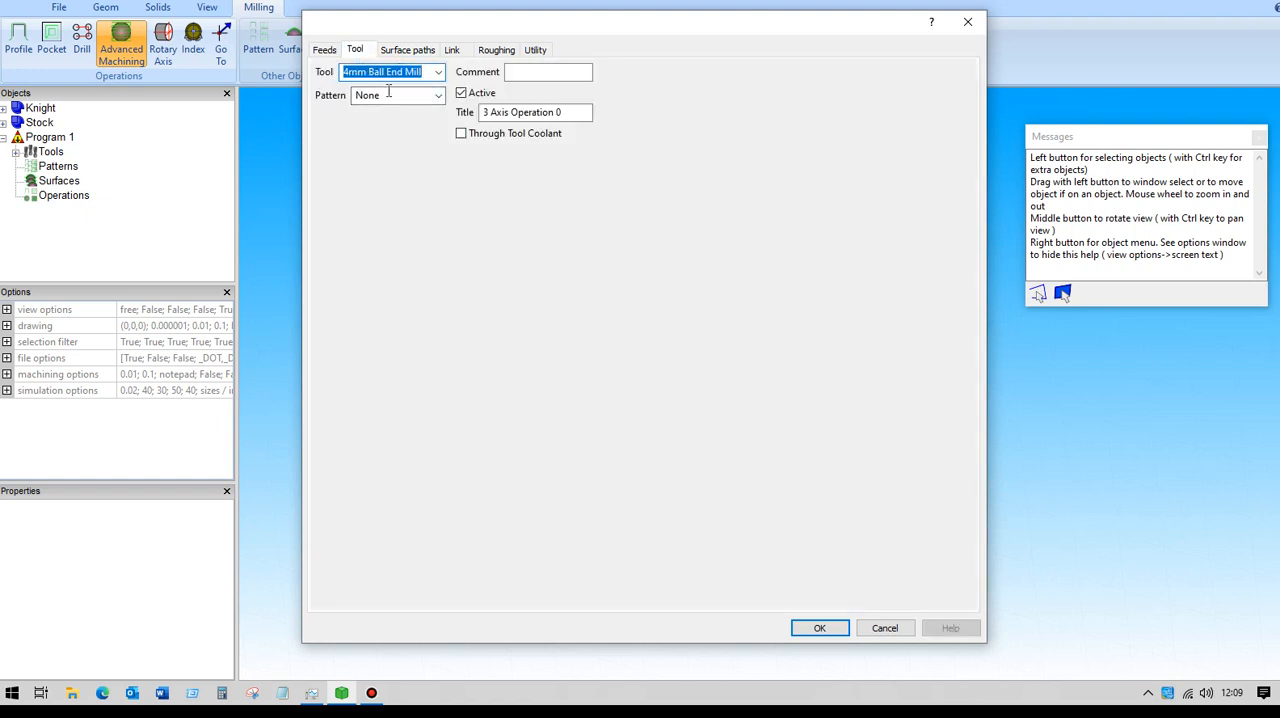
click(413, 52)
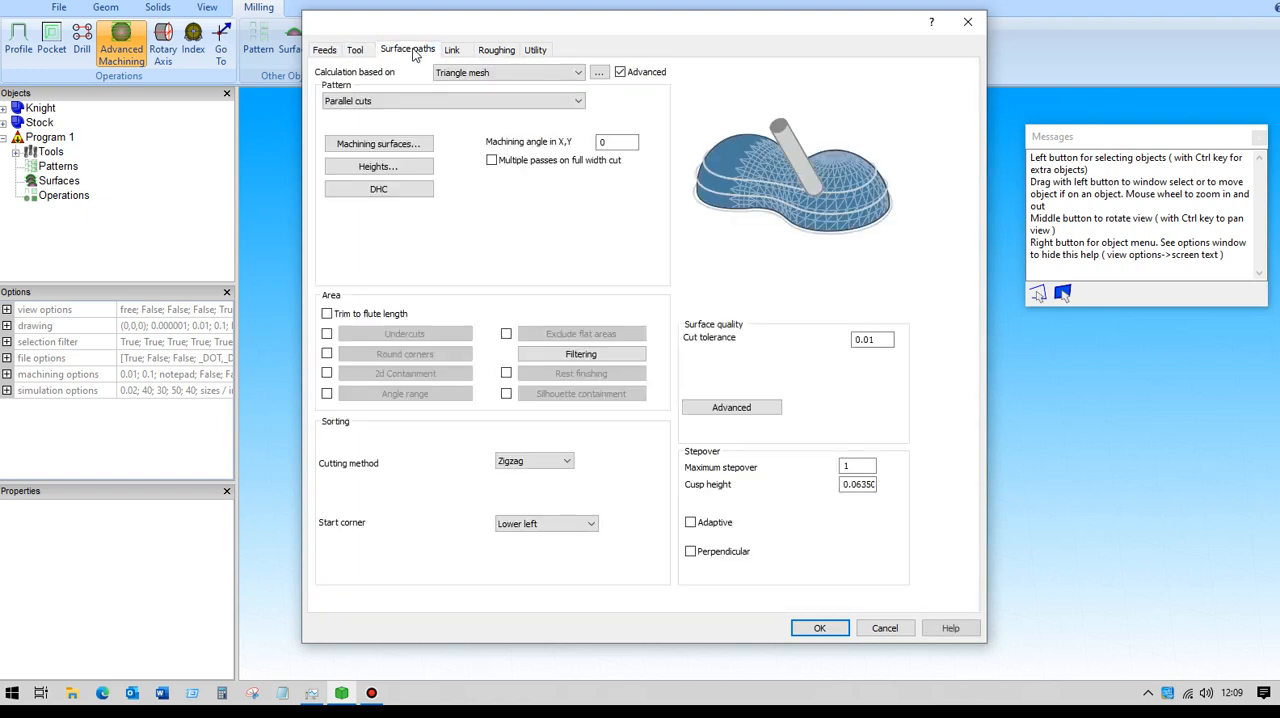
click(577, 104)
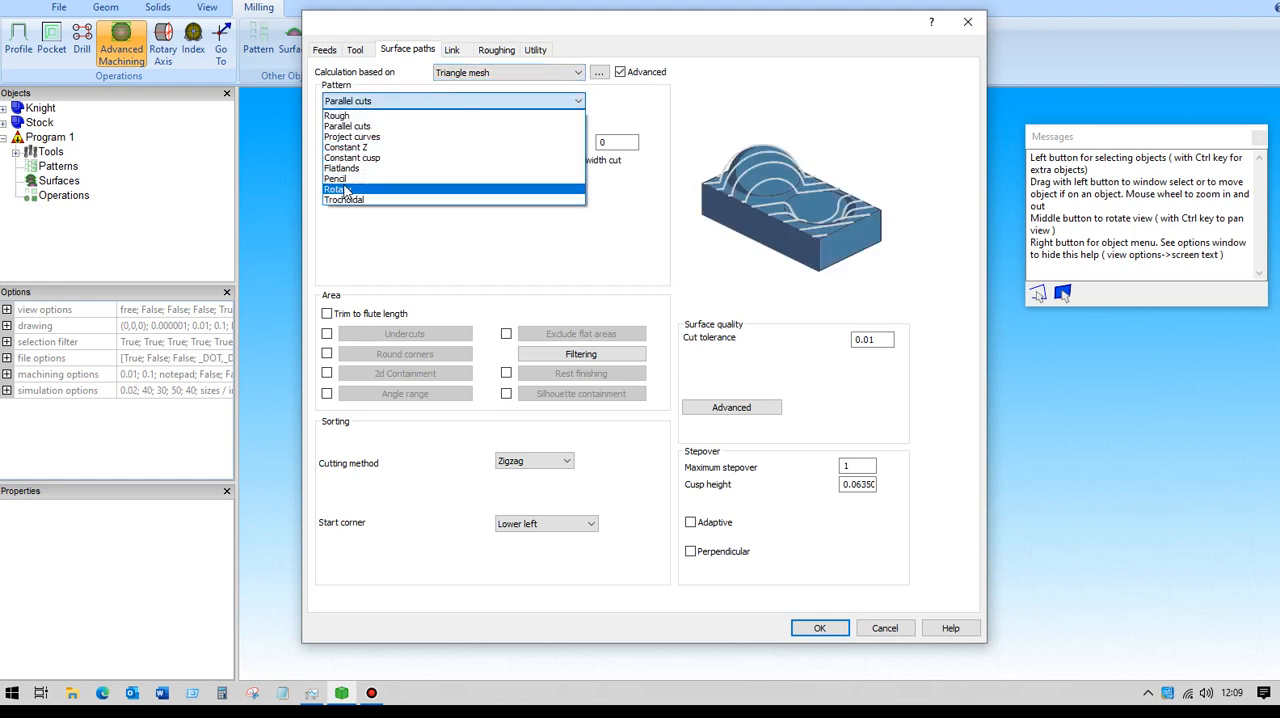
click(344, 190)
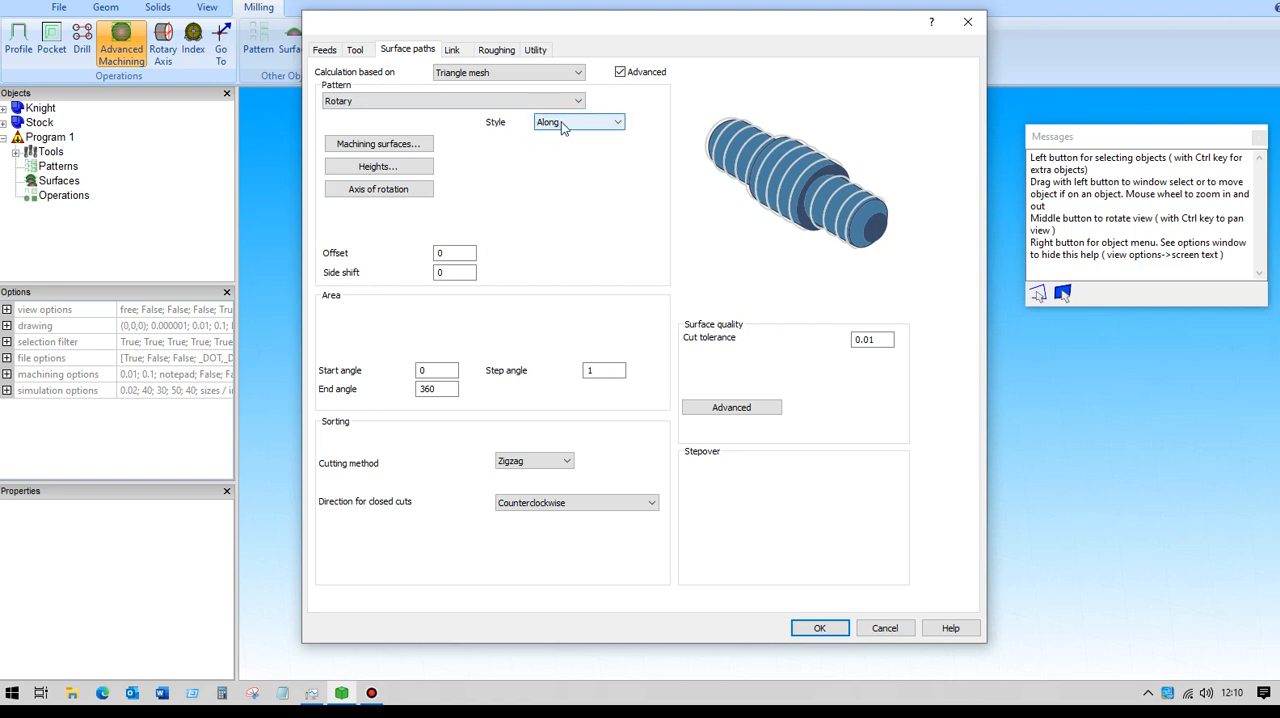
- Turn off Arc fit in the advanced surface quality options and set the rotary style to Around
click(731, 408)
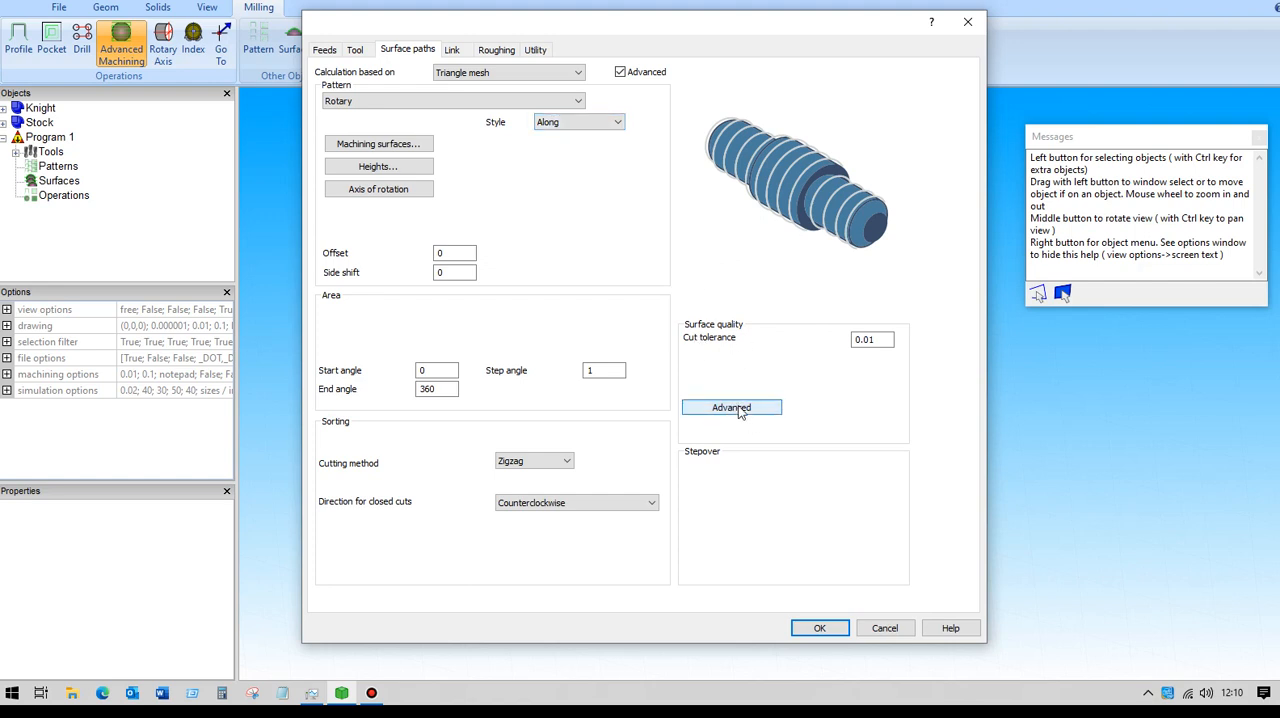
click(409, 282)
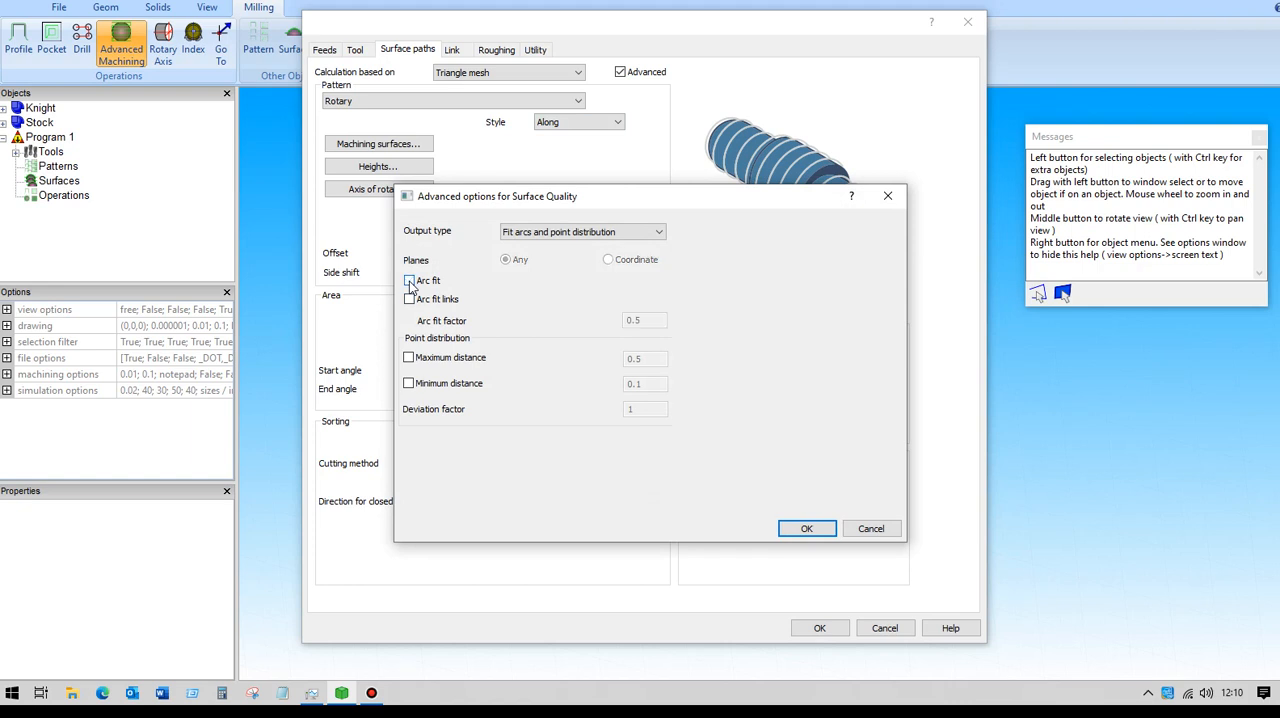
click(790, 531)
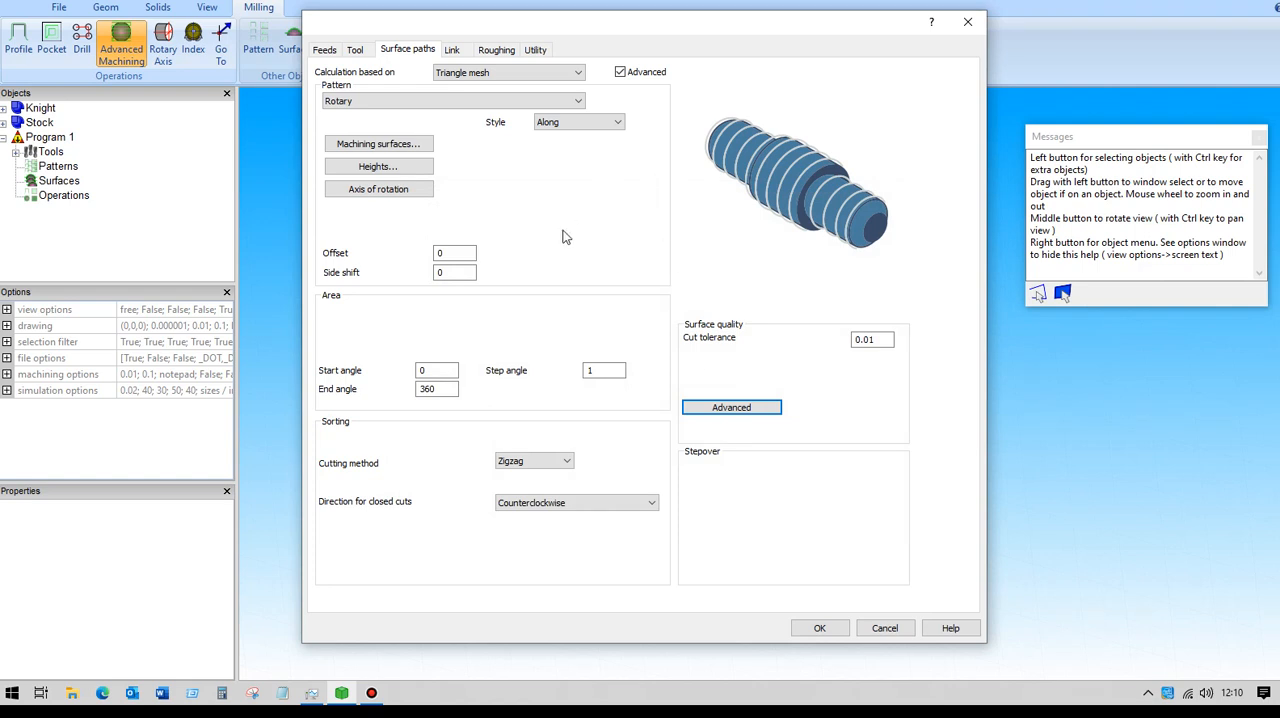
click(613, 124)
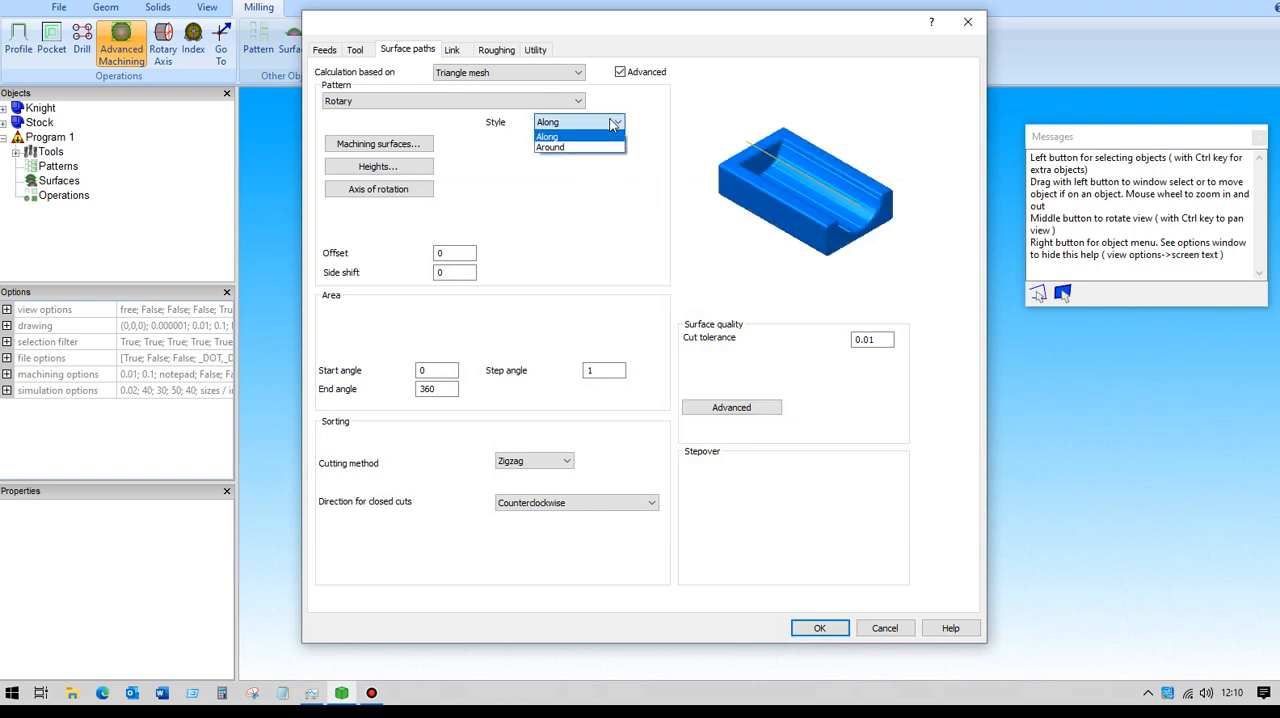
click(560, 154)
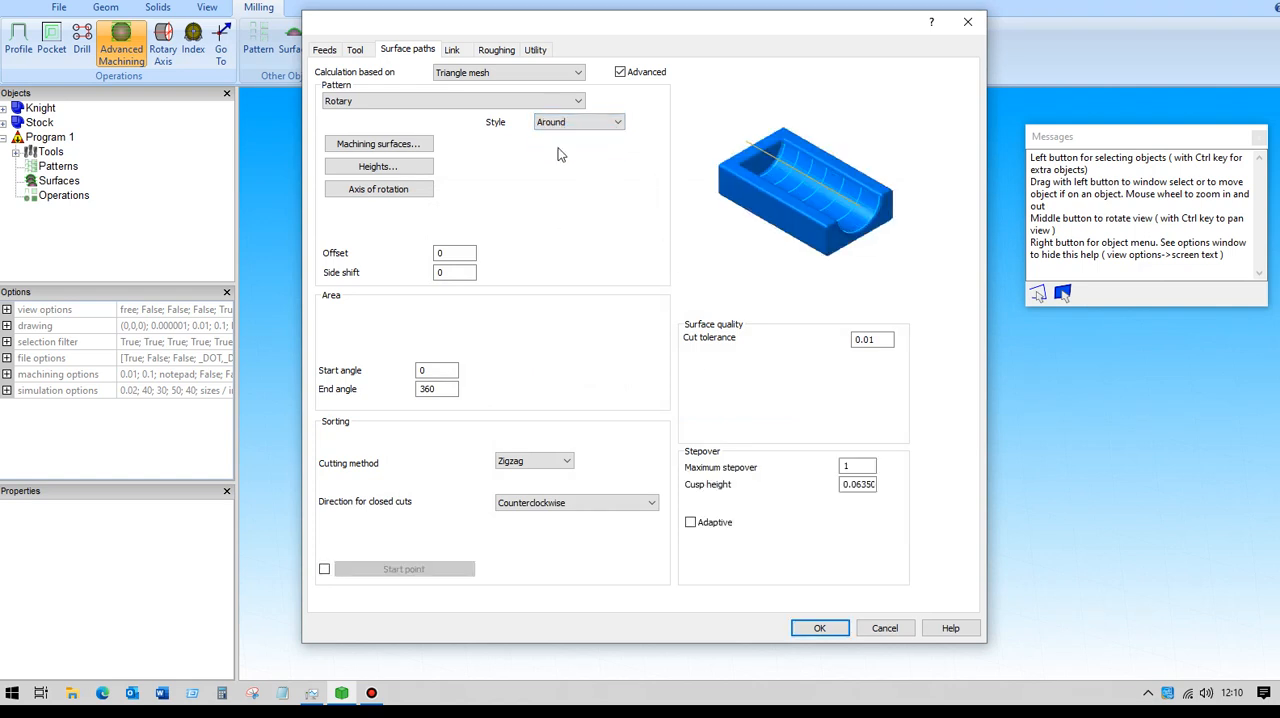
- Assign the Knight solid as the machining surfaces and keep automatic heights from the machining surfaces
click(378, 145)
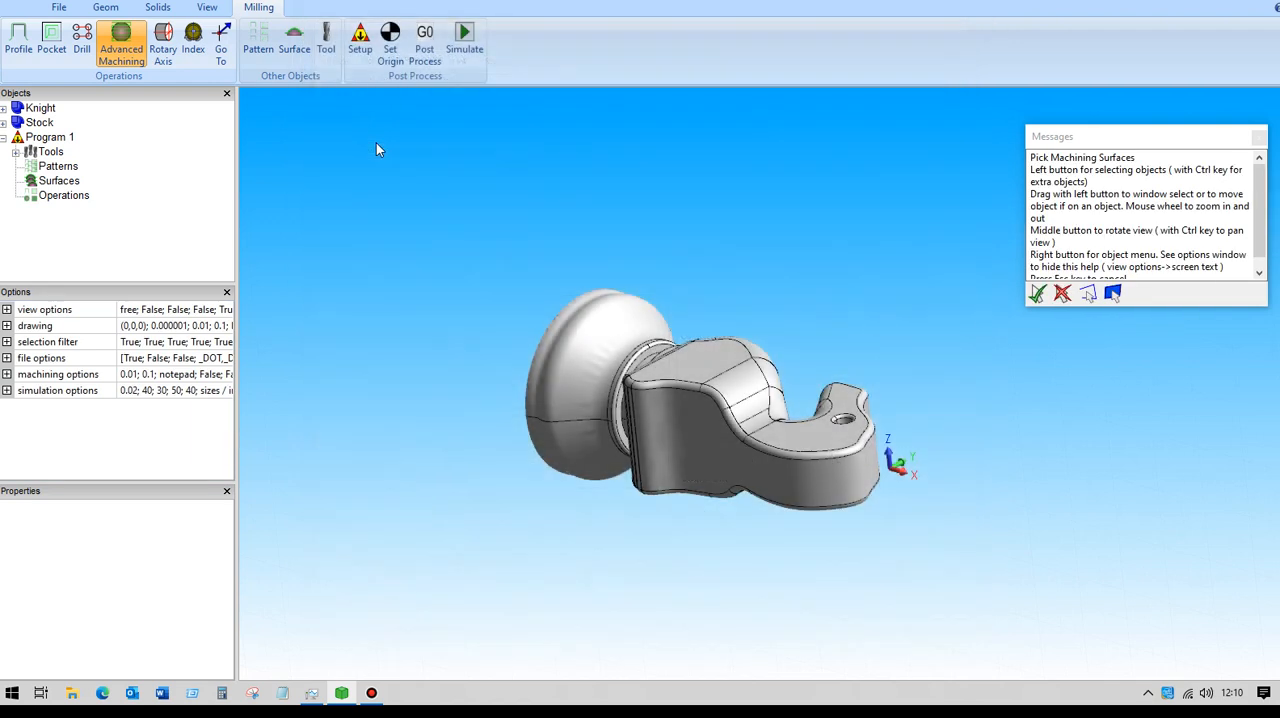
click(40, 109)
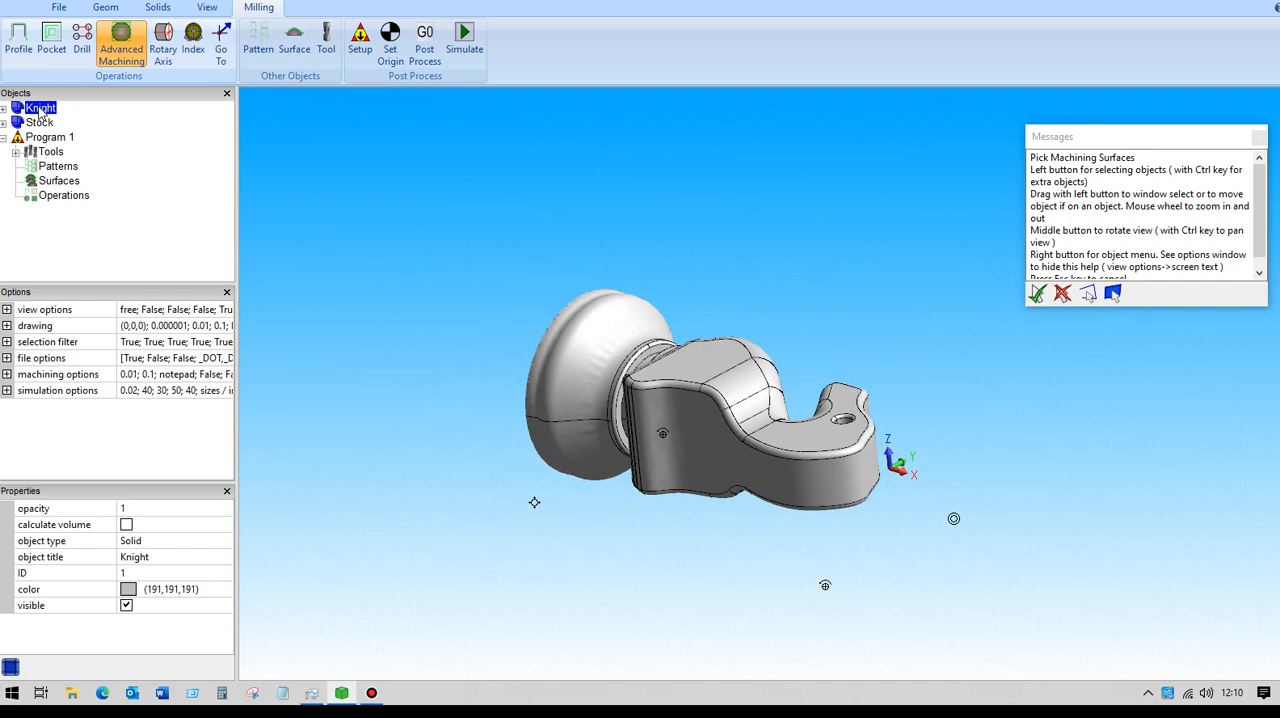
key(Return)
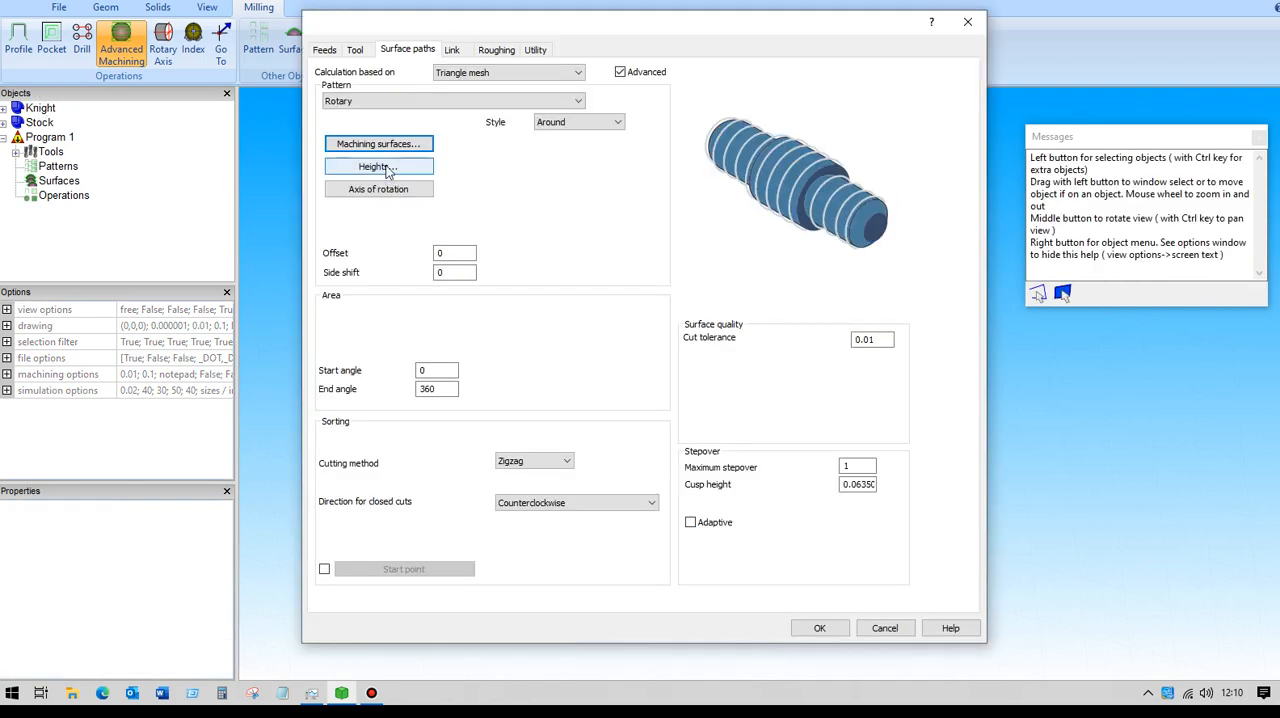
click(389, 170)
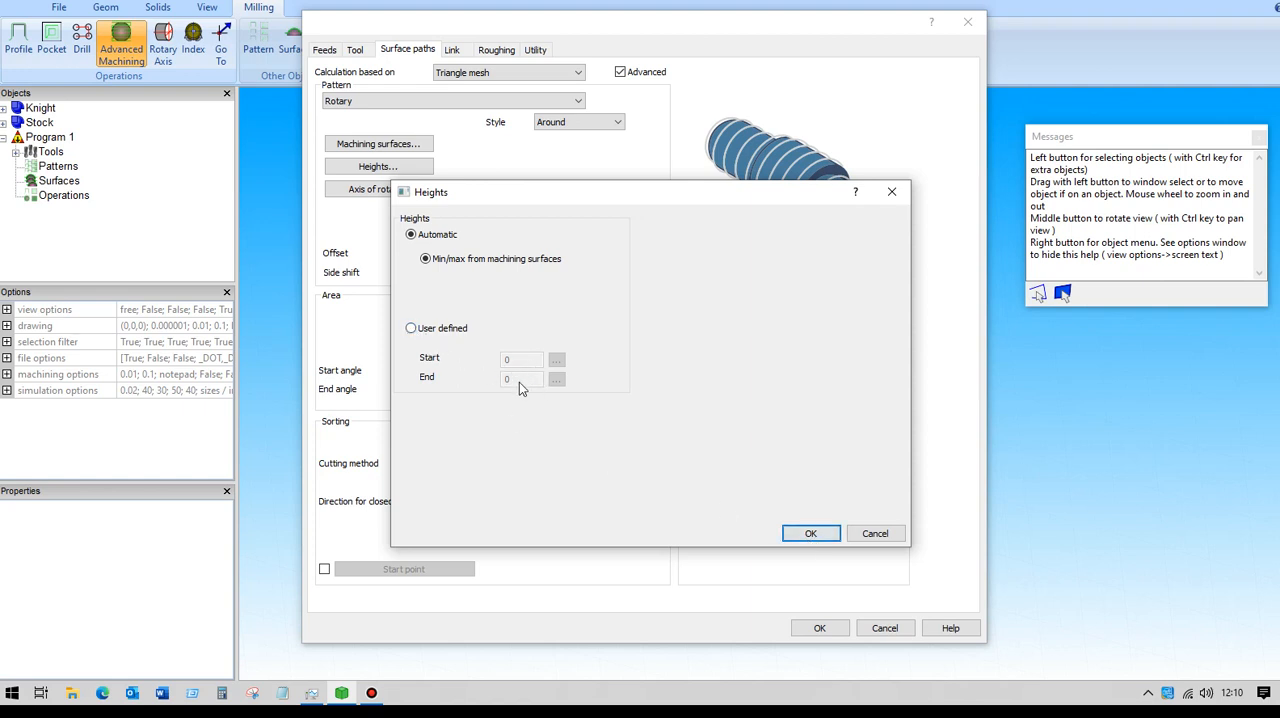
click(808, 535)
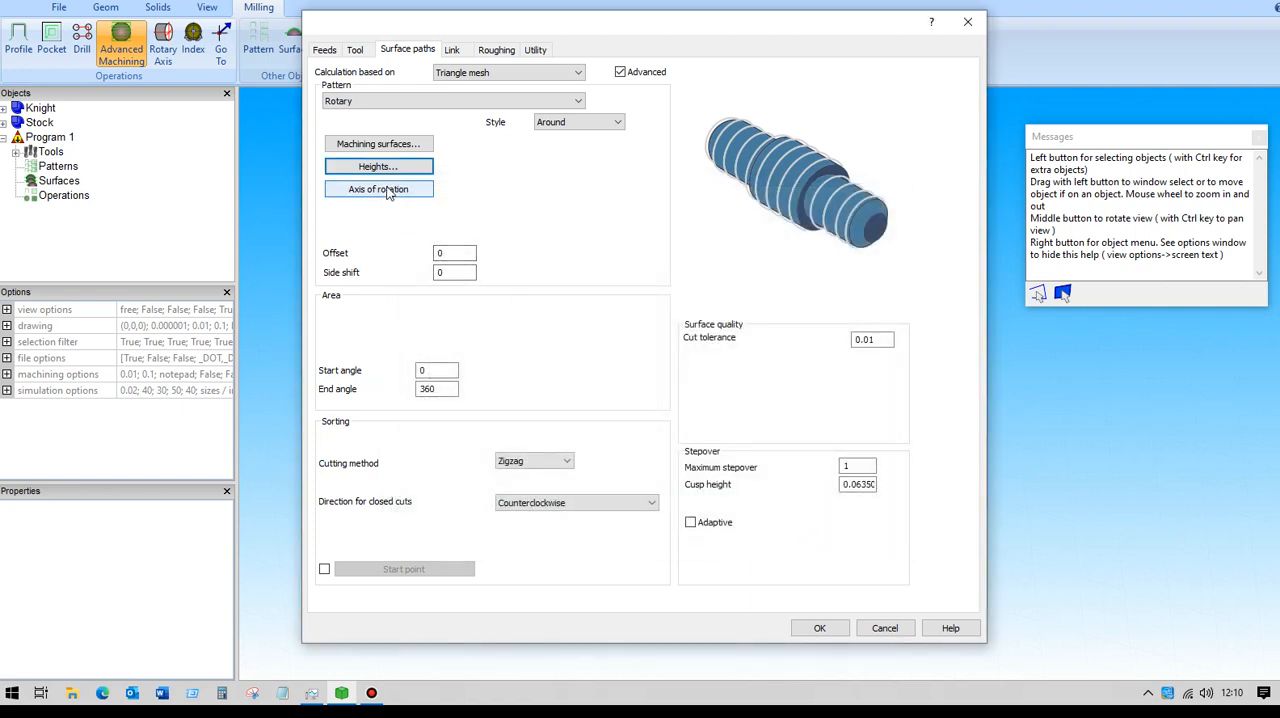
- Point the rotation axis along X, setting its Z direction component to 0
click(389, 193)
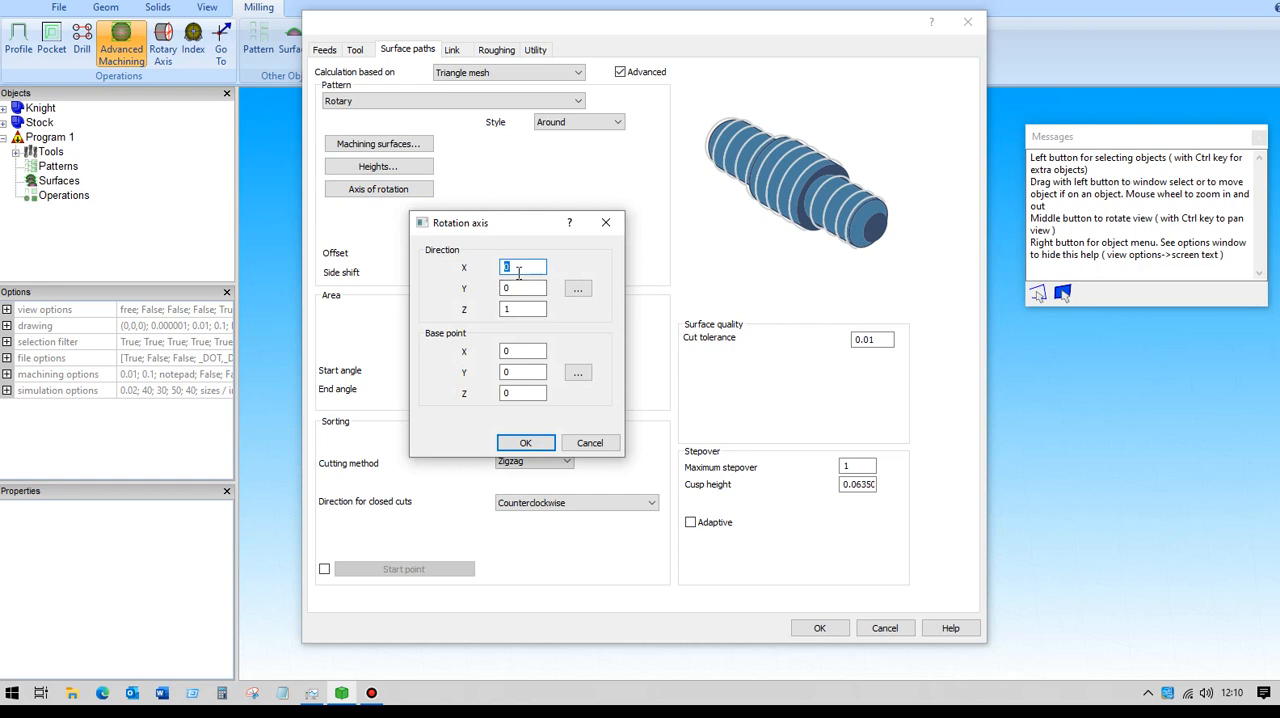
drag(516, 311, 486, 308)
text(0)
click(526, 443)
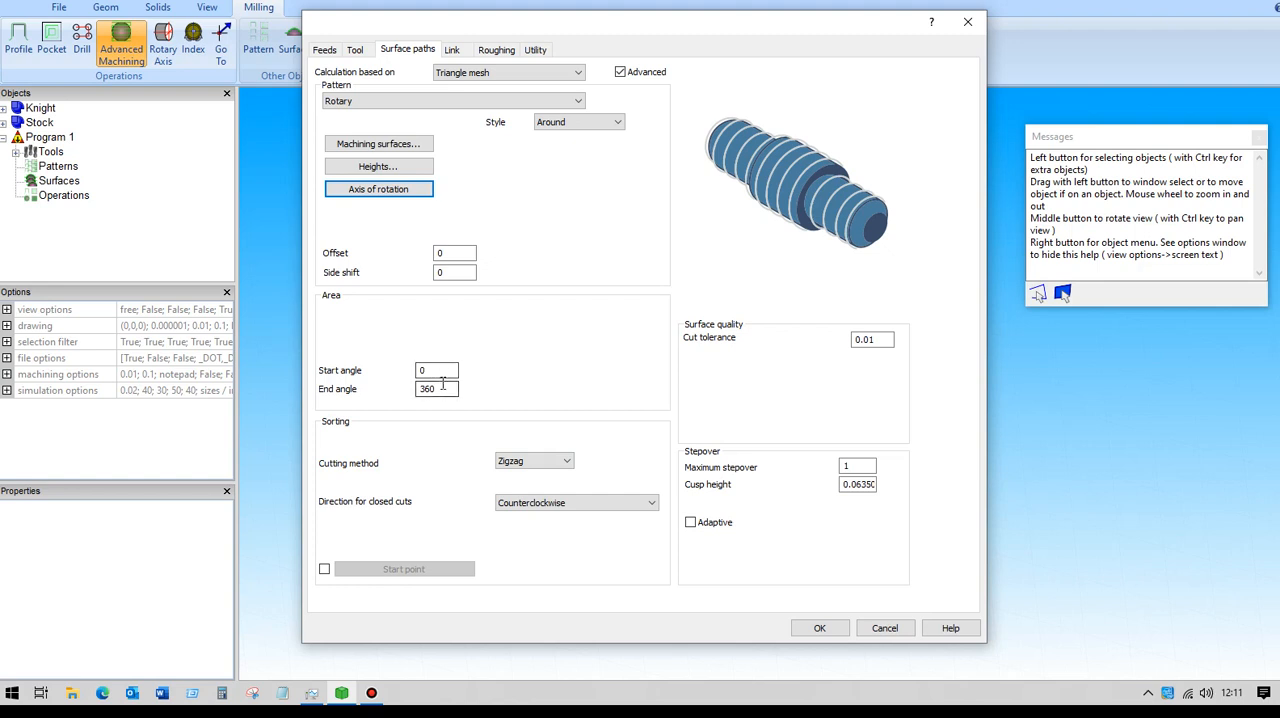
- Keep the Zigzag cutting method and set the maximum stepover to 2.5
click(566, 462)
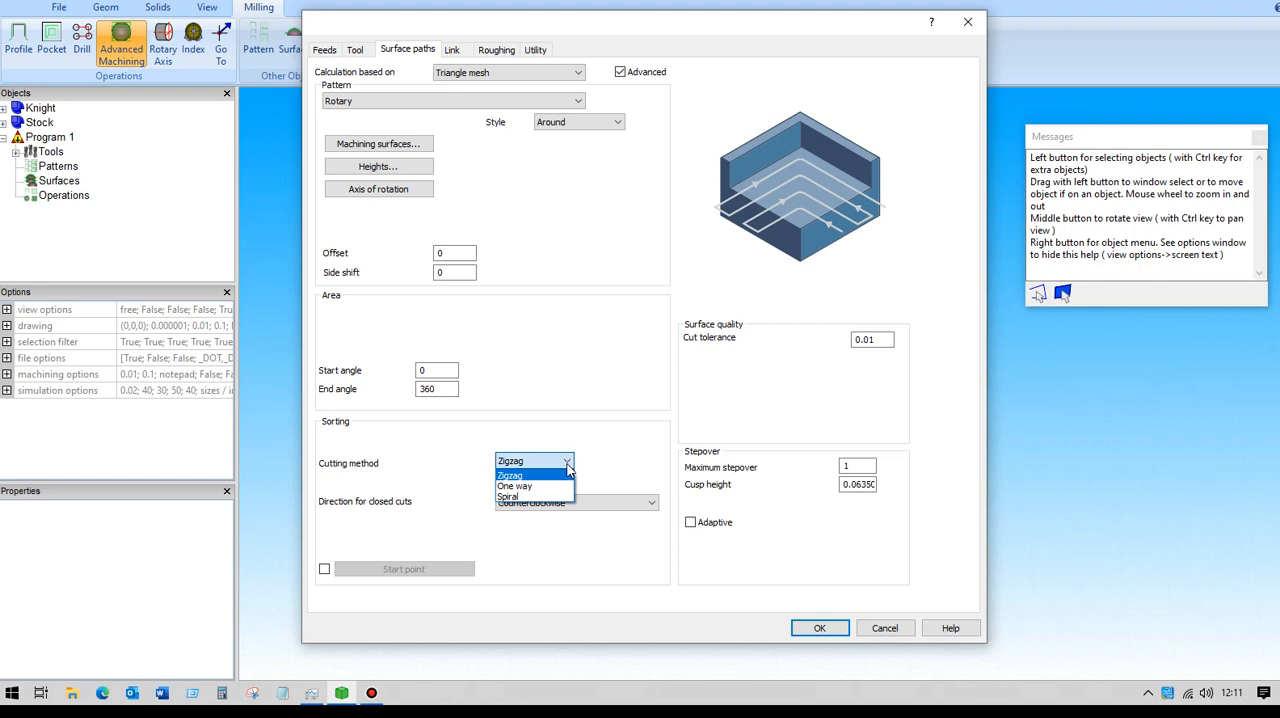
click(567, 464)
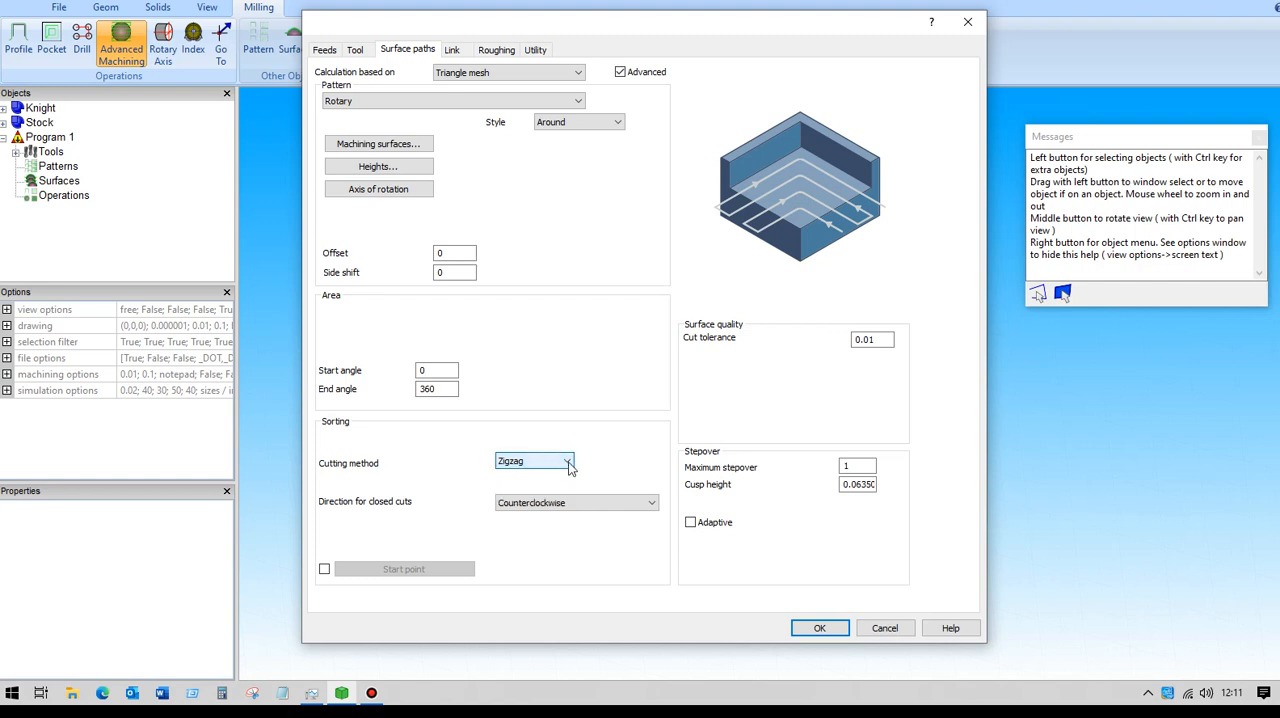
click(567, 463)
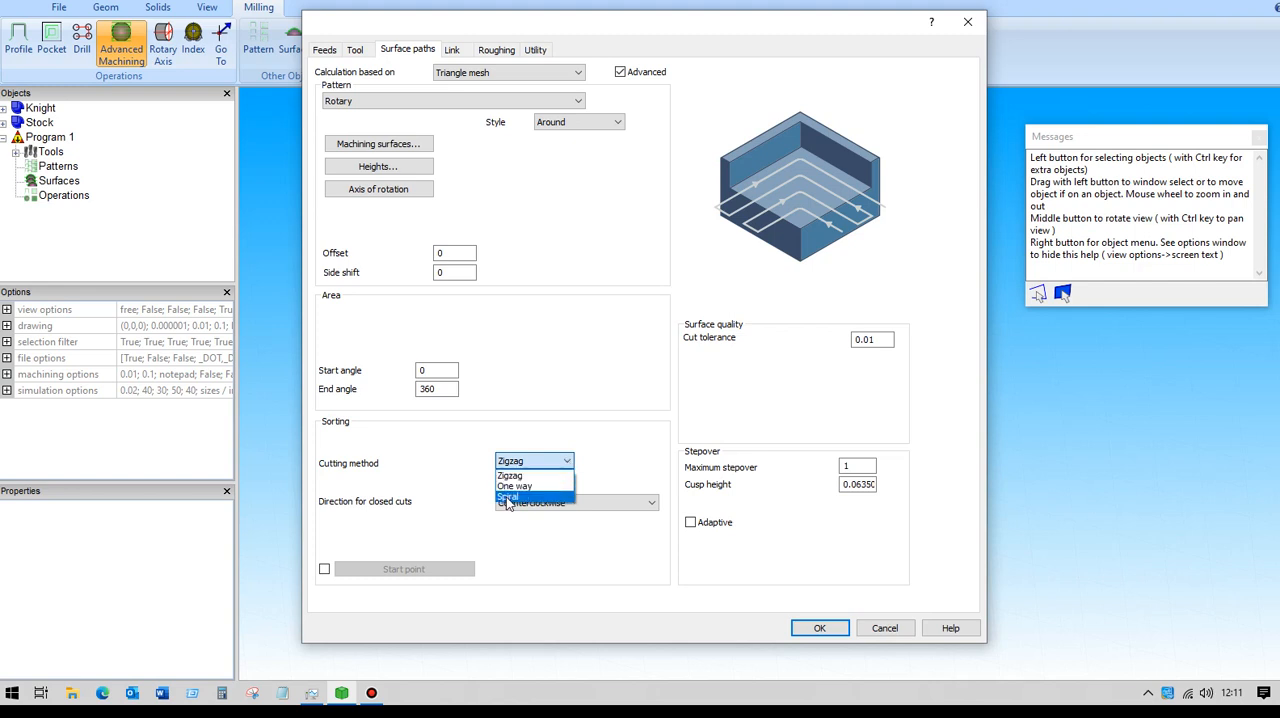
click(567, 466)
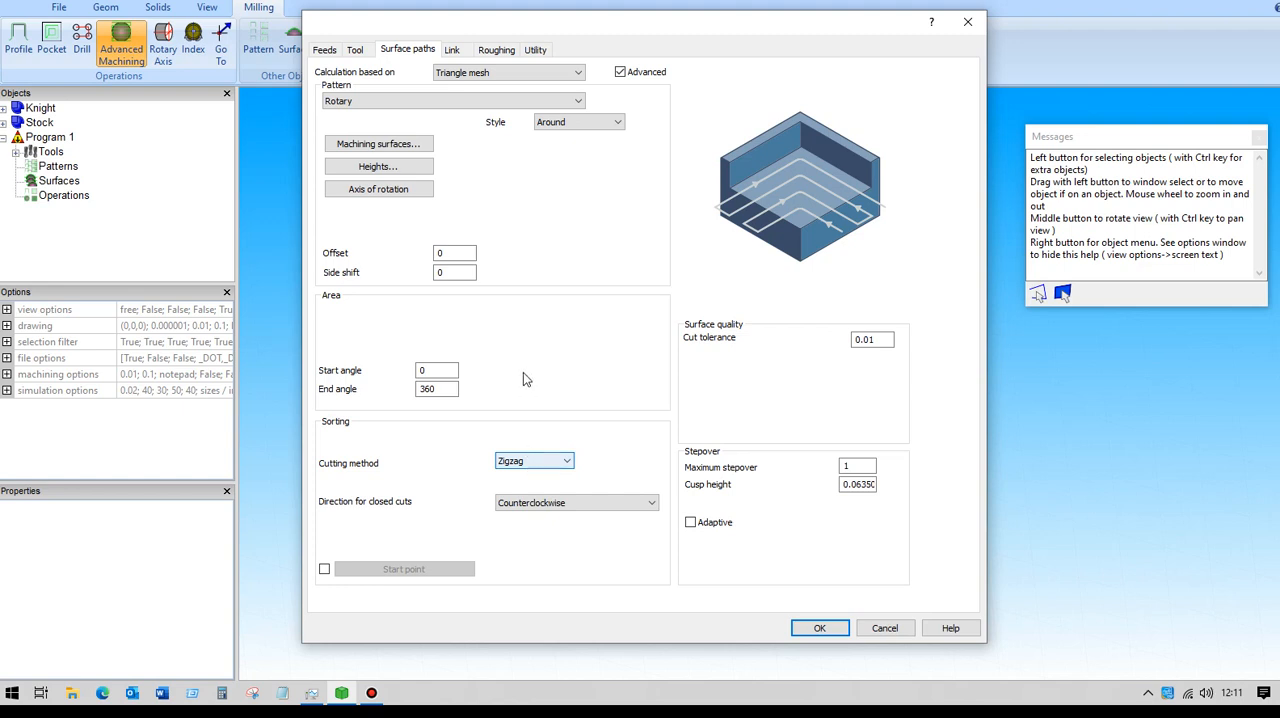
double_click(856, 466)
text(2.5)
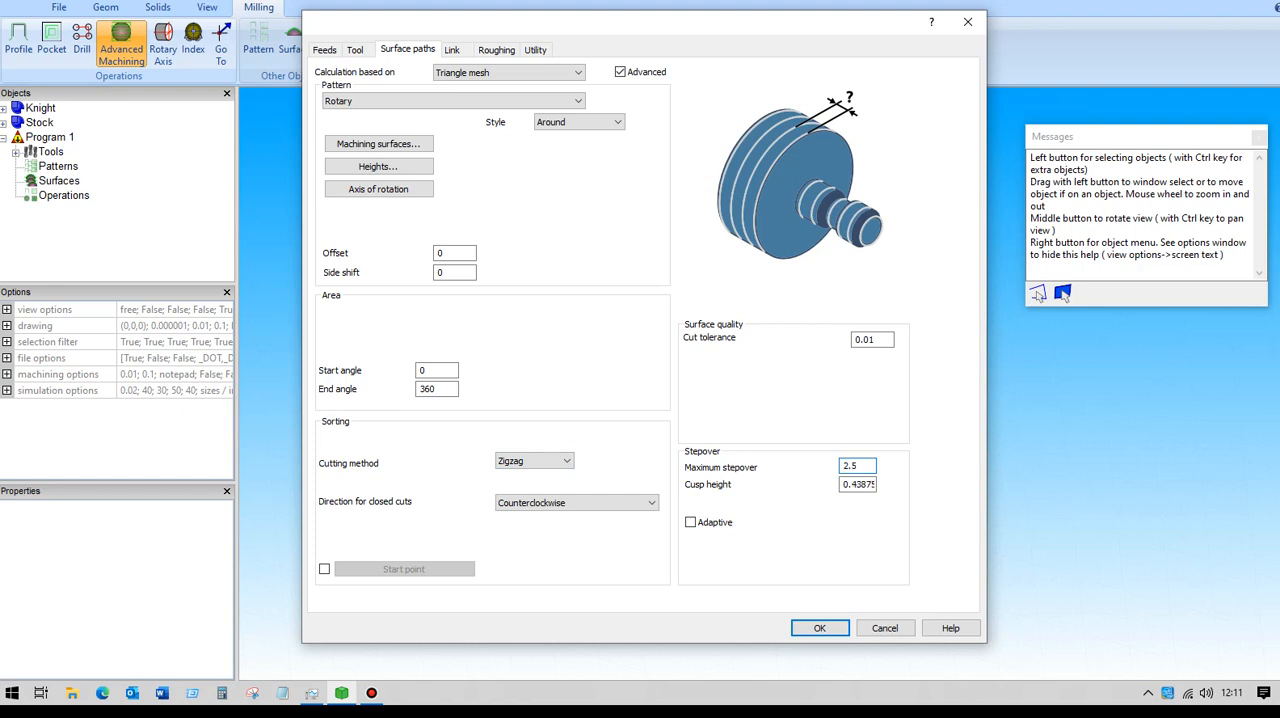
- Set the retract clearance radius to 50, rapid distance to 10, and entry, exit and air move safety distances to 5, and generate the toolpath
click(455, 50)
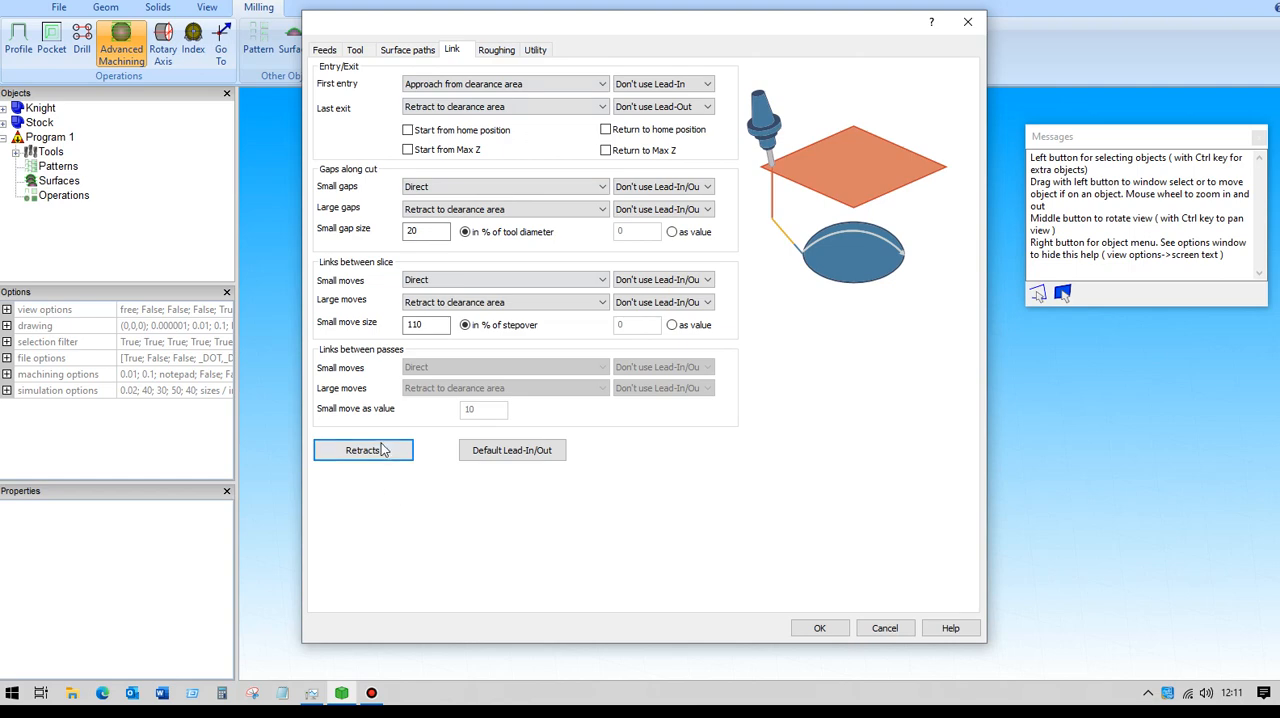
click(362, 451)
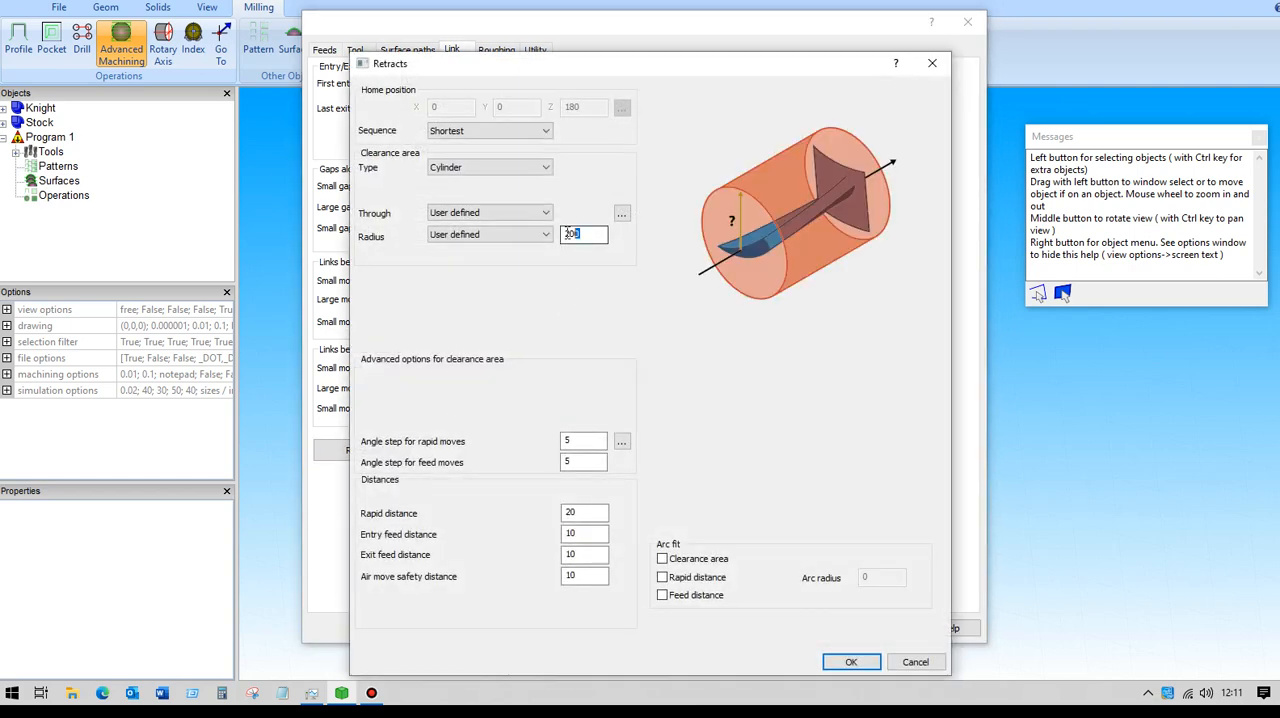
text(50)
drag(583, 512, 566, 590)
text(10)
text(5)
text(5)
text(5)
click(843, 665)
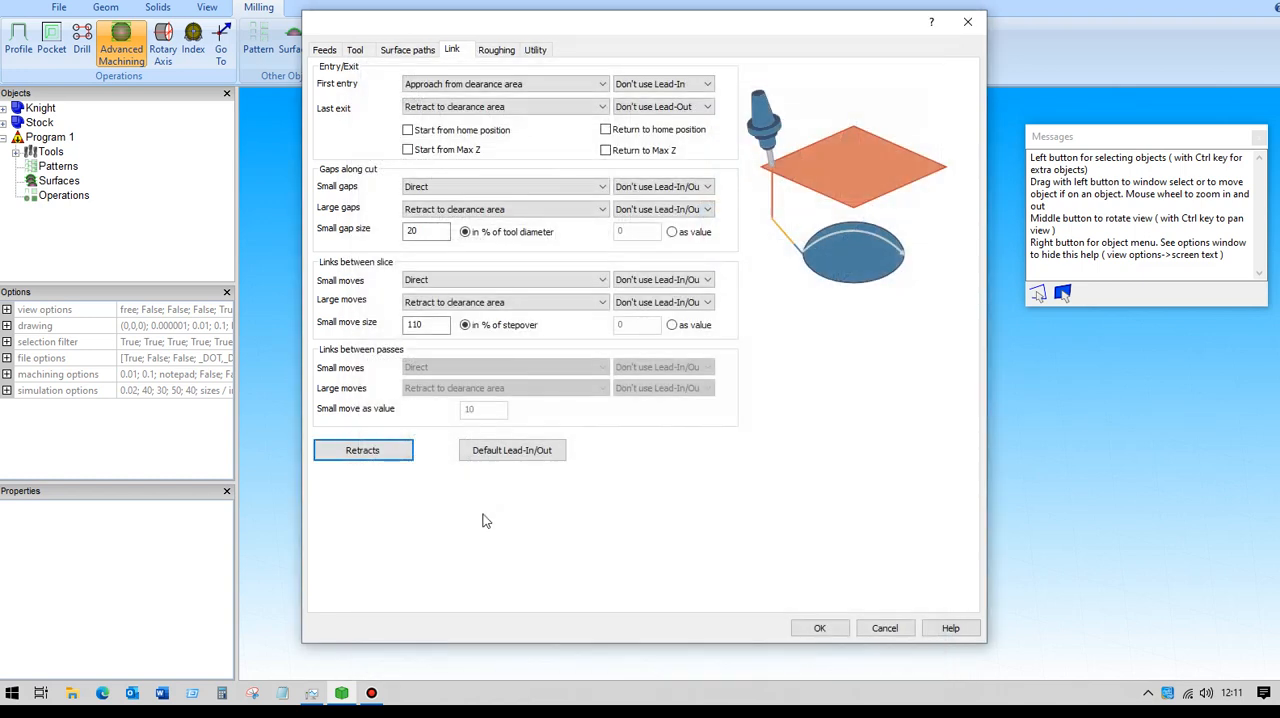
click(817, 626)
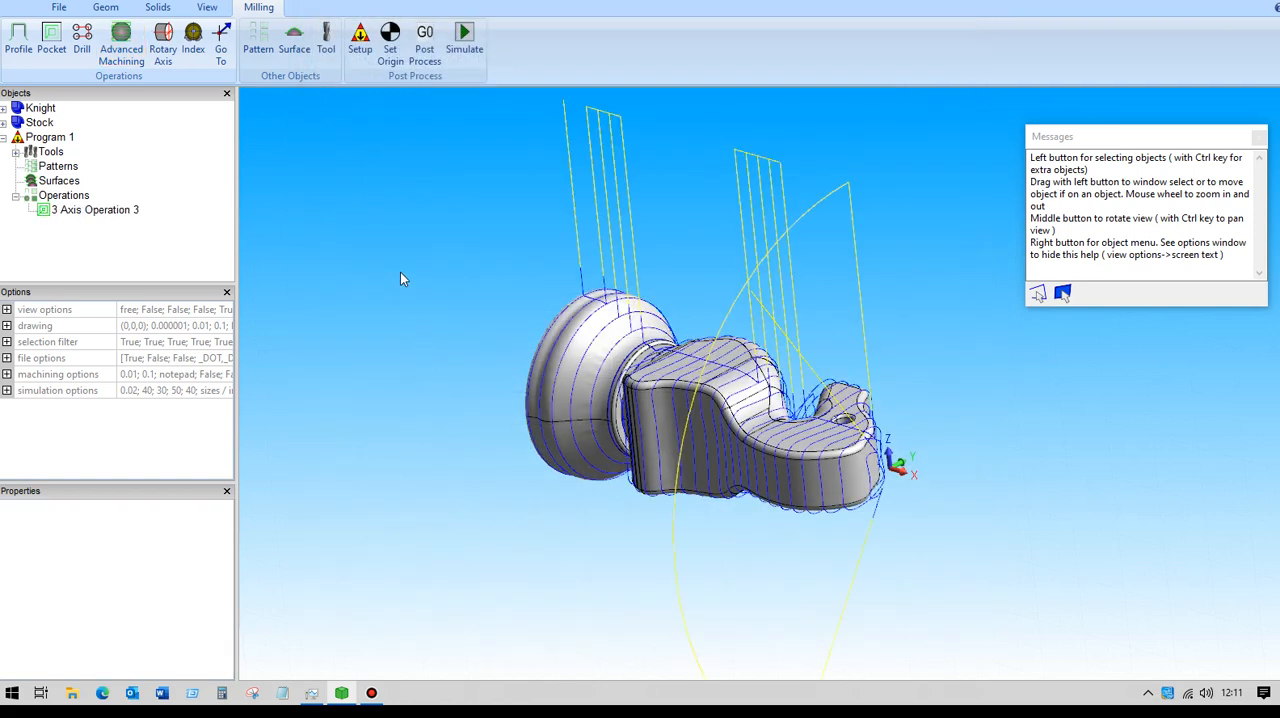
middle_drag(543, 428, 477, 283)
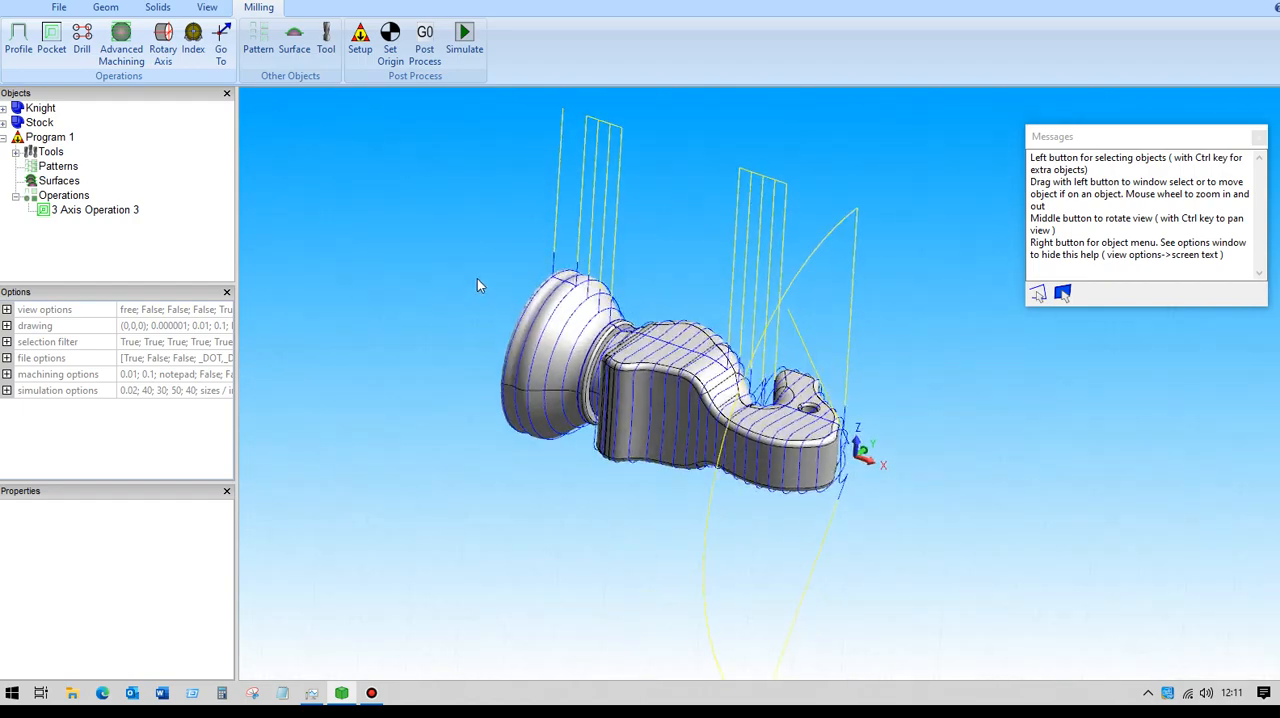
- Reduce the maximum stepover of the existing rotary operation and recalculate its toolpath
click(115, 210)
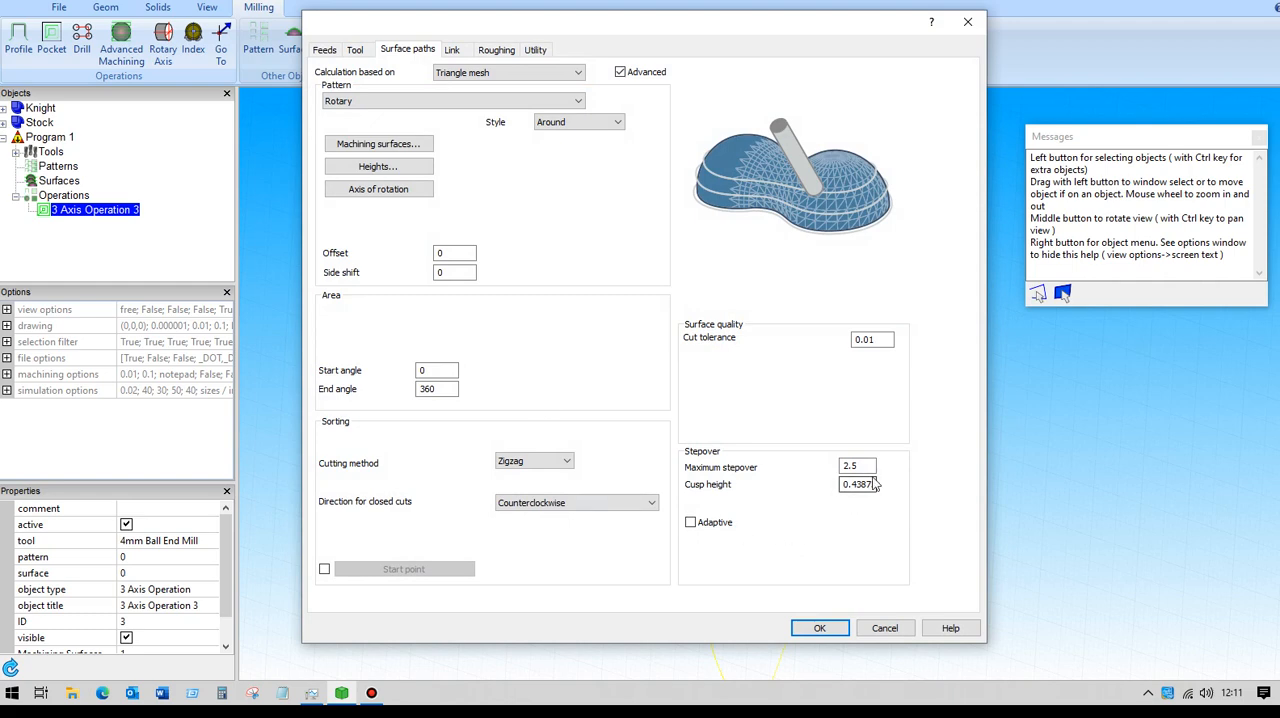
drag(864, 466, 780, 466)
text(1)
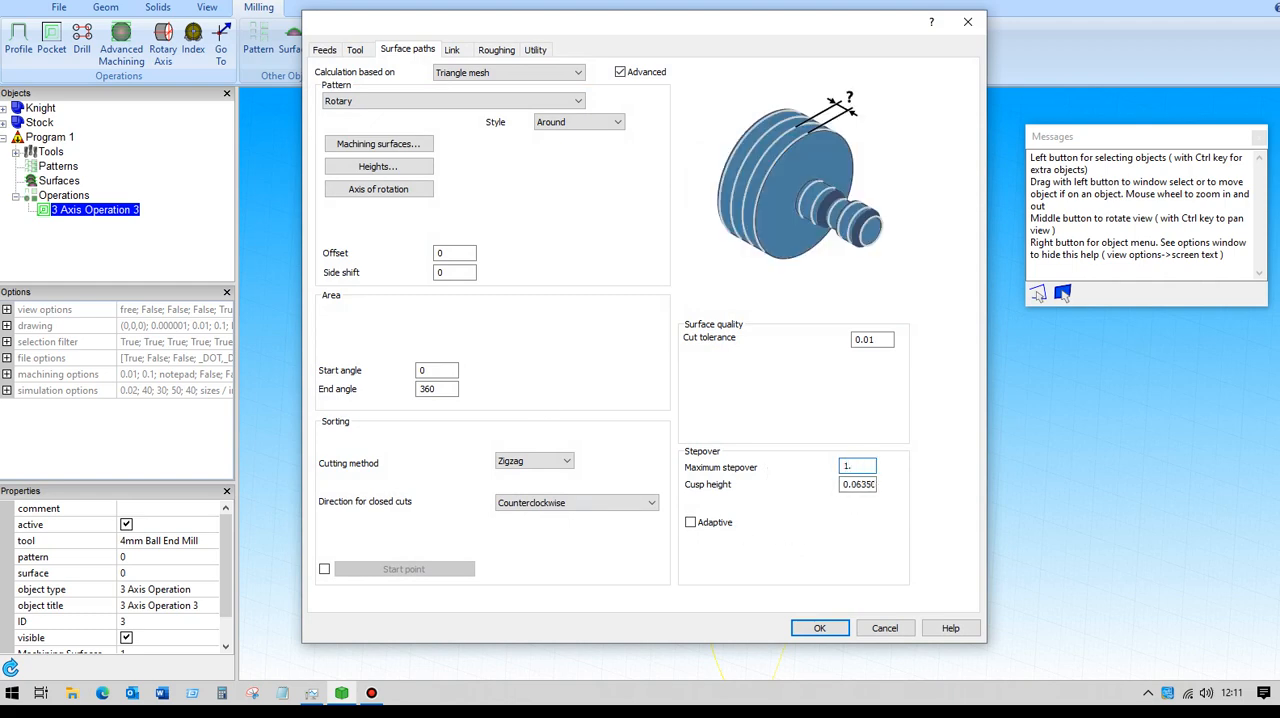
click(820, 630)
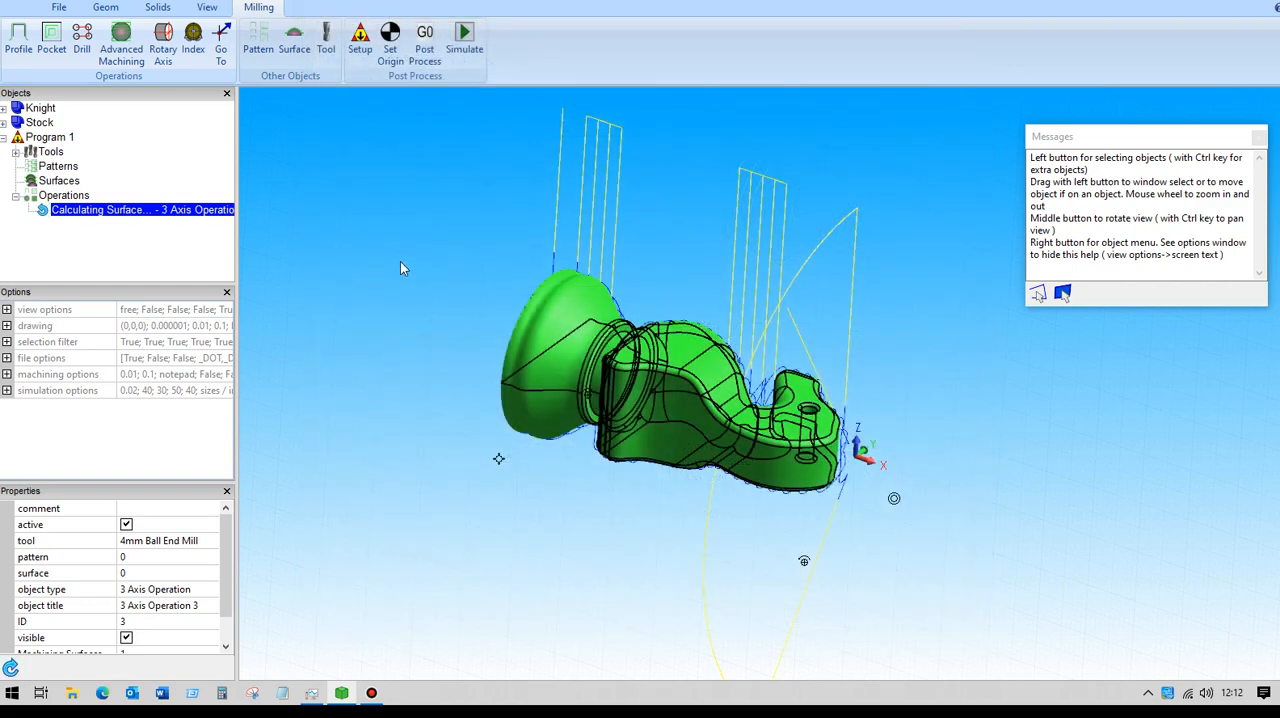
mouse_move(438, 305)
middle_down()
mouse_move(391, 260)
mouse_move(363, 283)
mouse_move(434, 271)
mouse_move(455, 311)
middle_up()
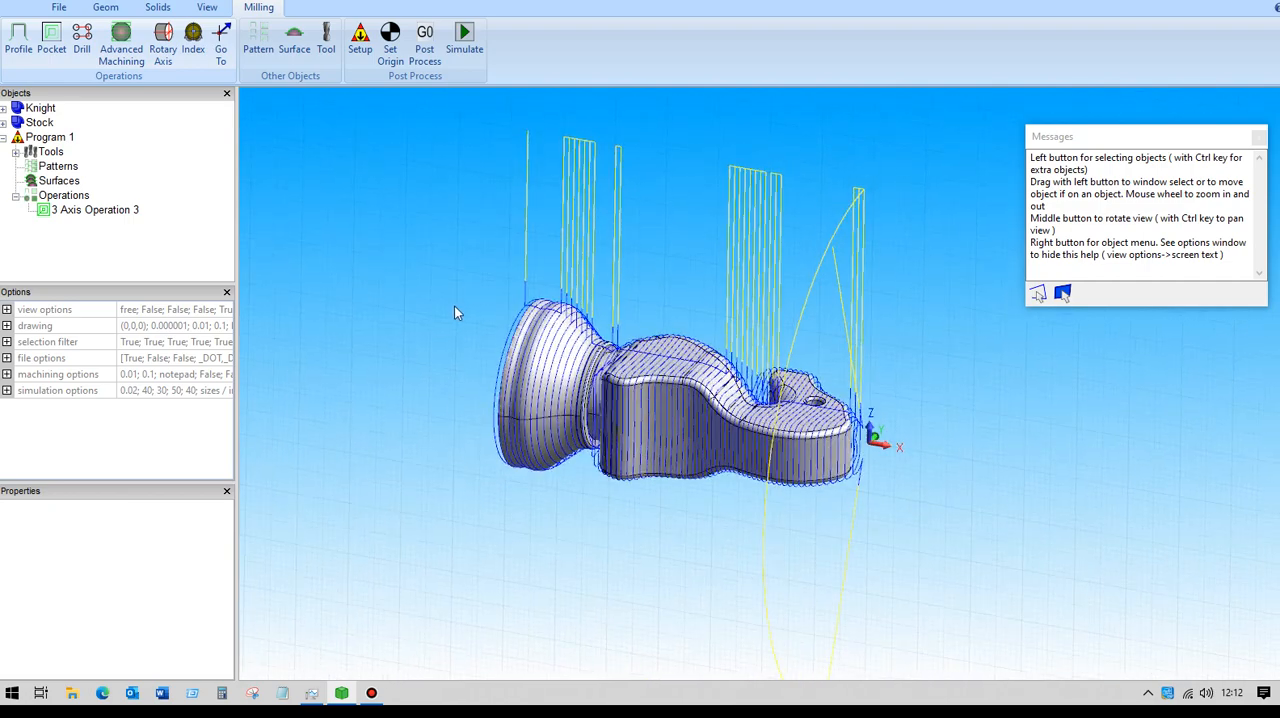
- Launch the material removal simulation of the rotary operation, using the imported ROUGHSTOCK.STL file as stock and no part model
scroll(453, 313, down, 1)
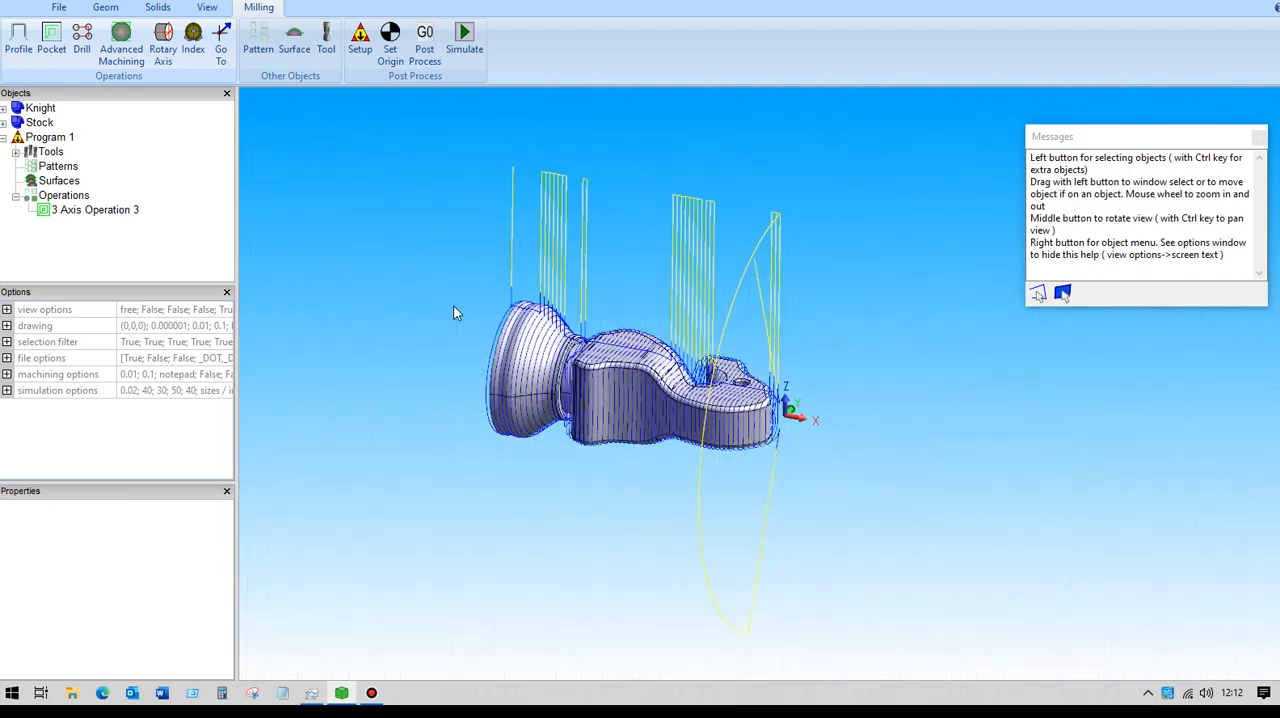
click(468, 40)
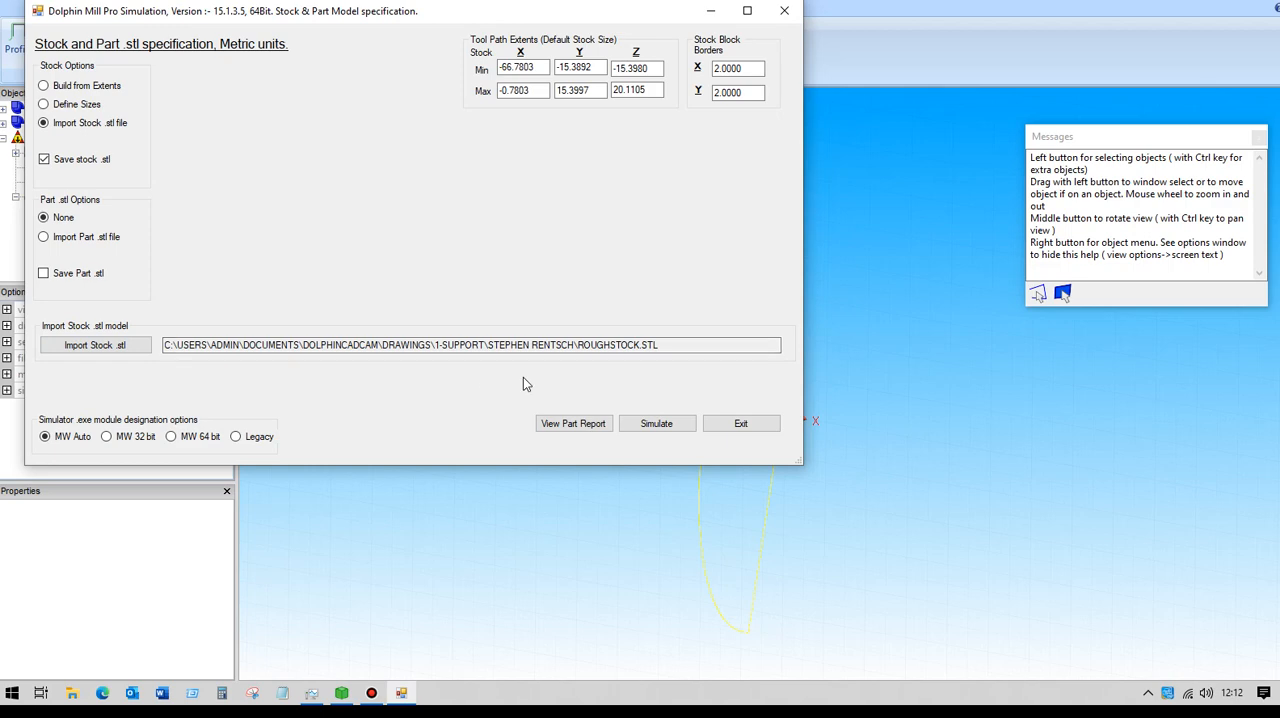
click(656, 424)
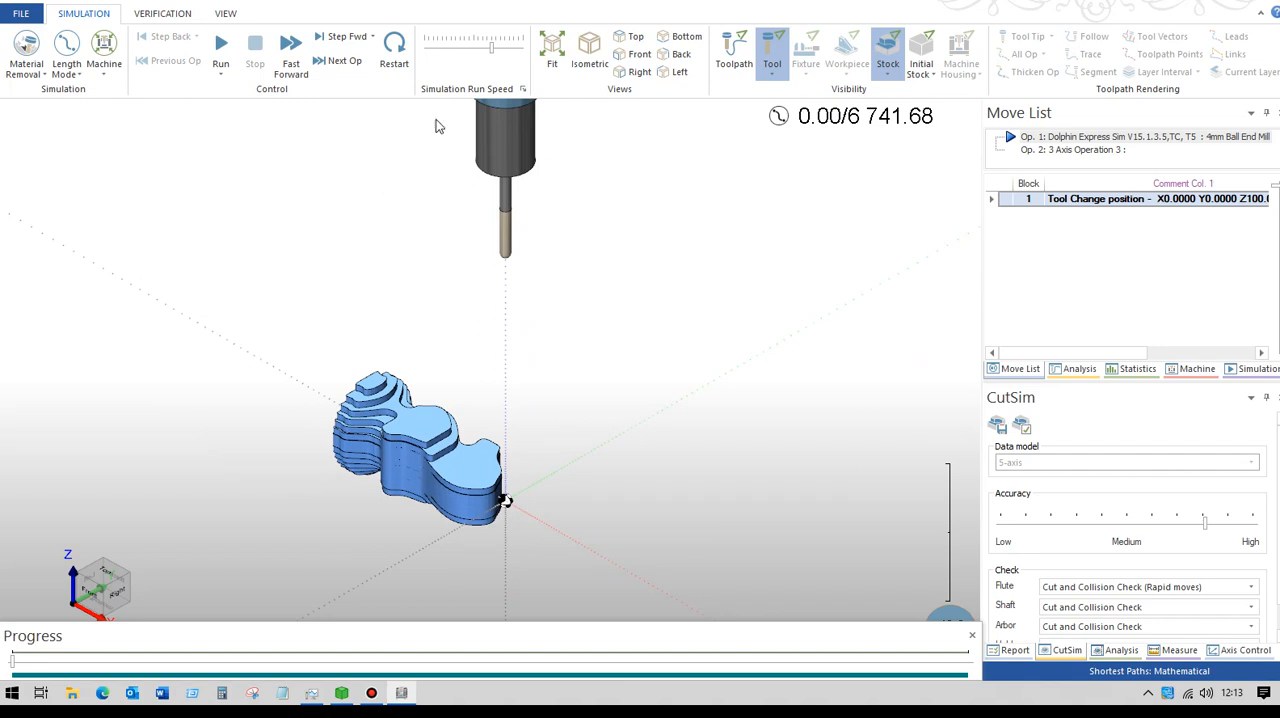
- Run the simulation slowly at first, raise its run speed until the toolpath completes, and examine the machined Knight up close
drag(492, 47, 475, 47)
click(218, 53)
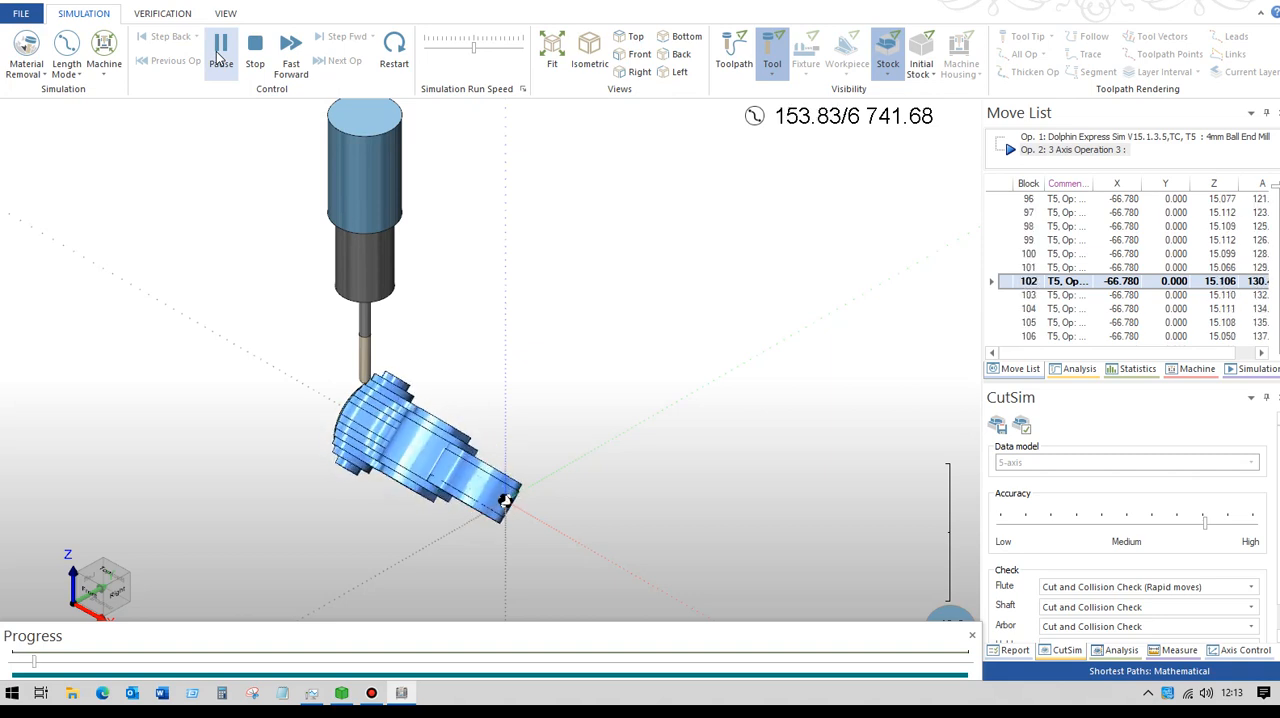
drag(477, 55, 495, 56)
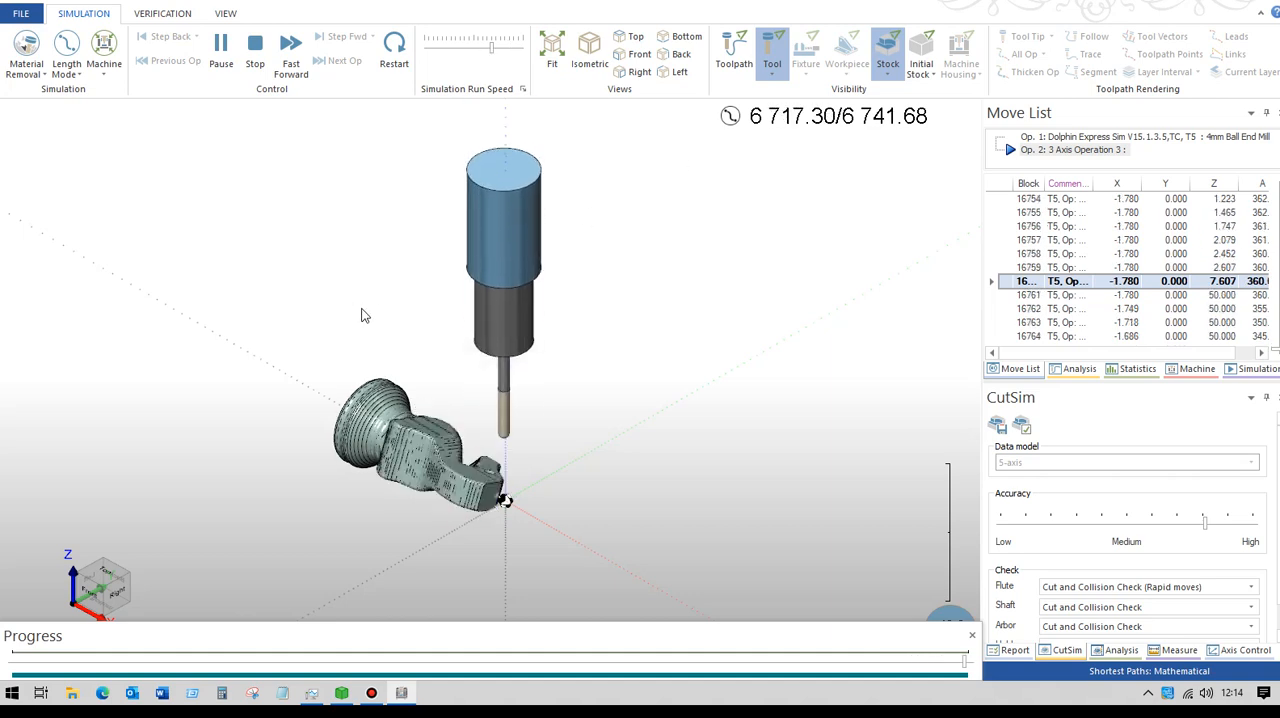
scroll(340, 308, up, 5)
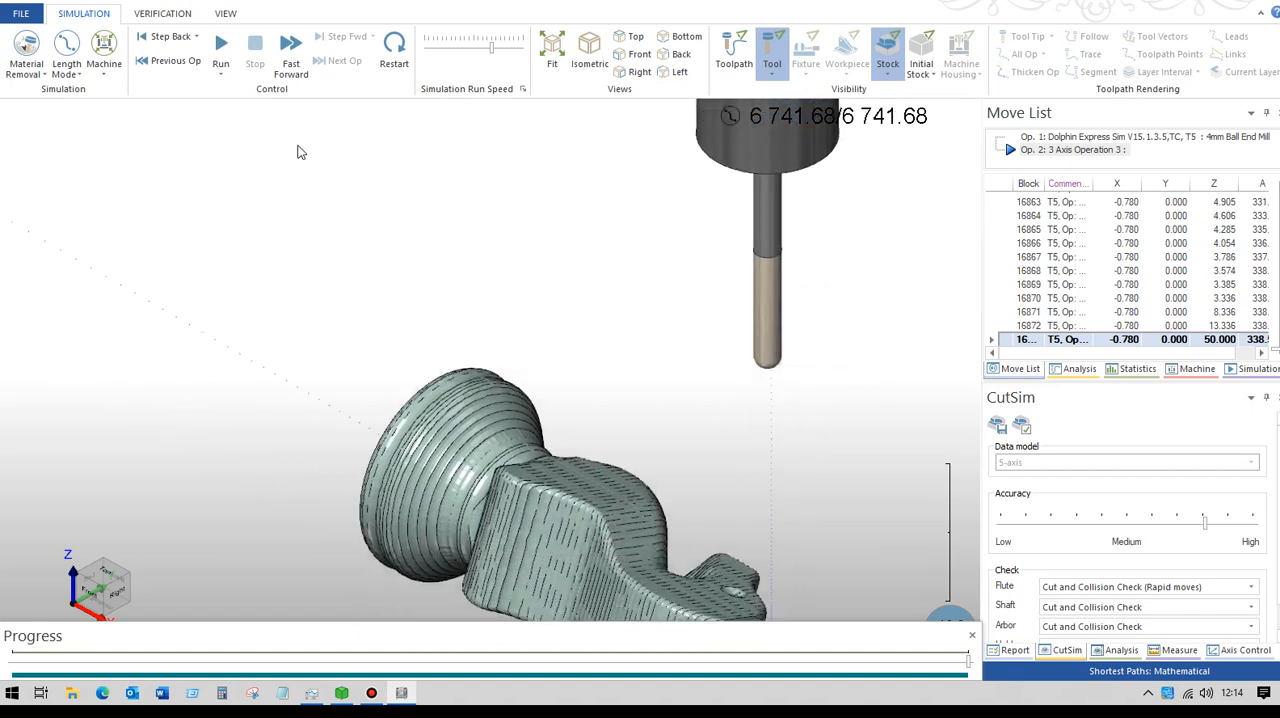
middle_drag(420, 243, 349, 314)
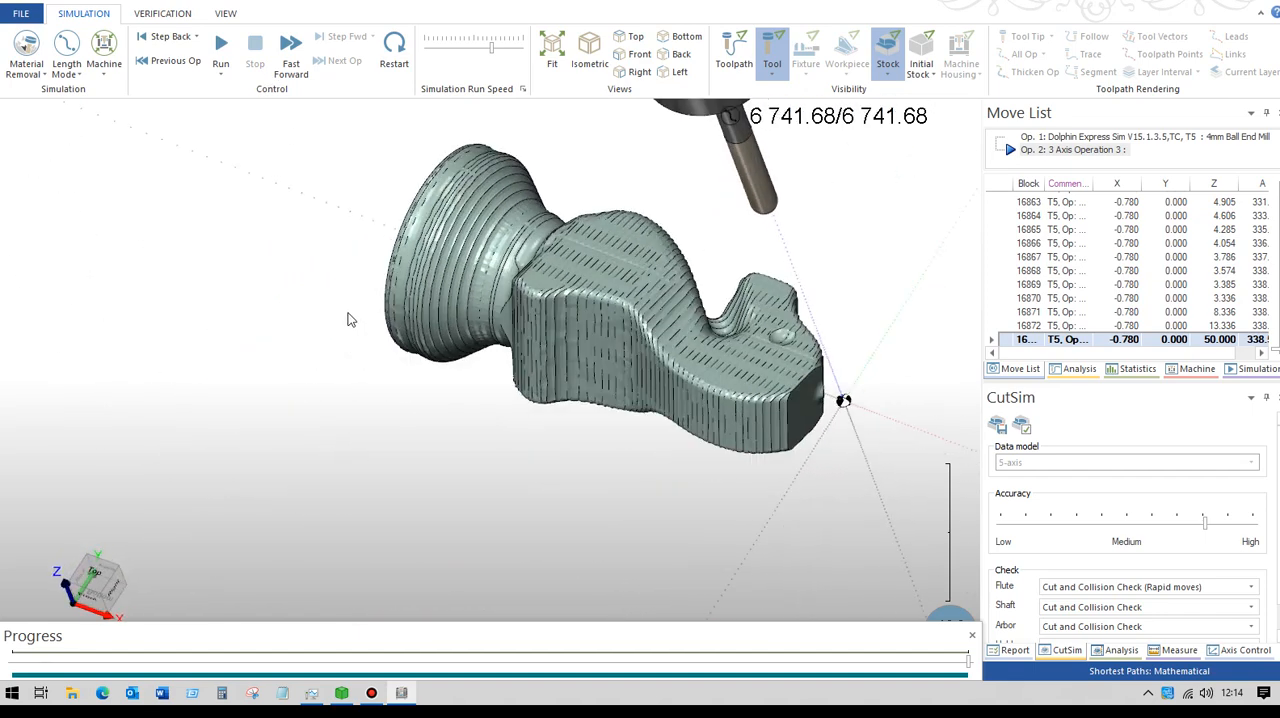